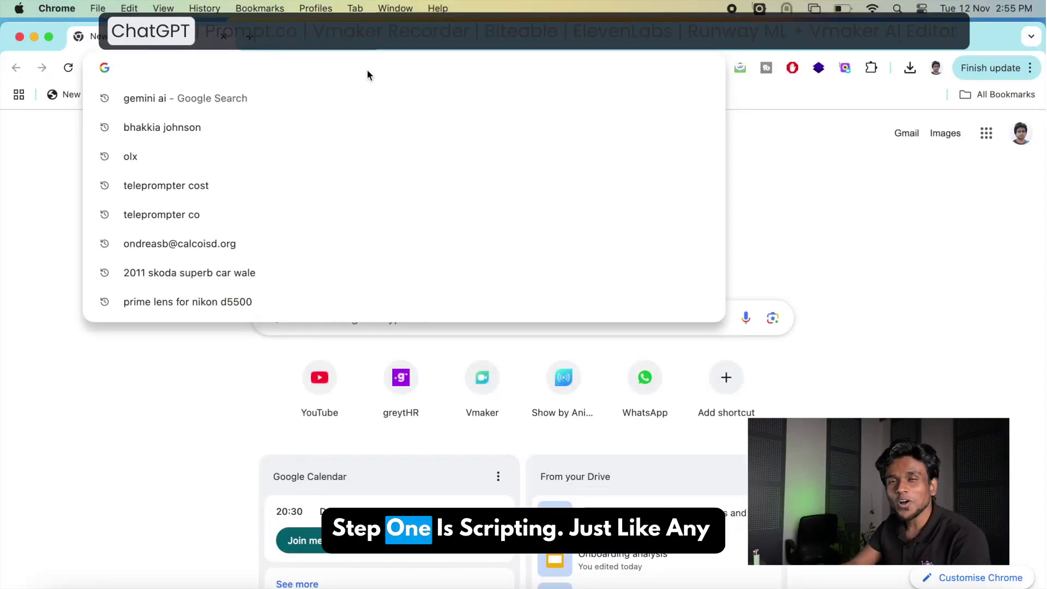
type("chat")
Load chatgpt.com to request a snarky, funny 30-second script about video editing
key("Return")
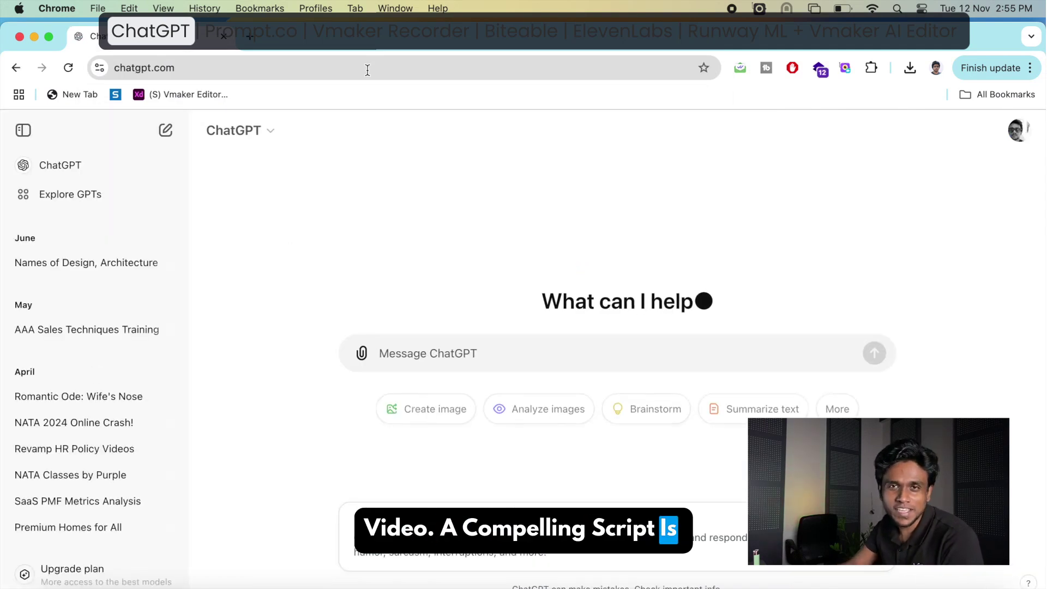
type("Act")
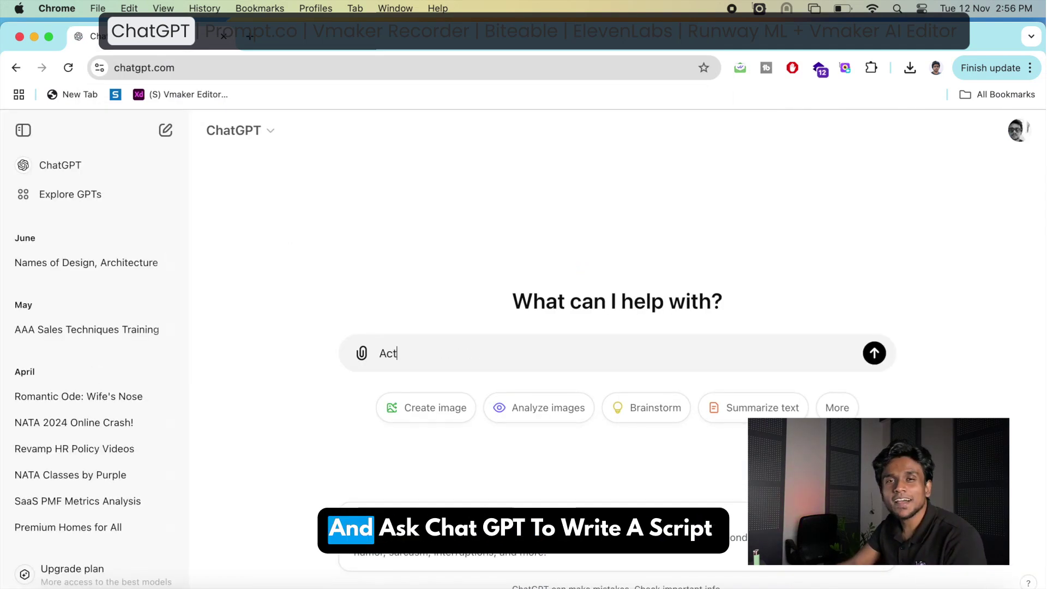
type(" as a comedian an")
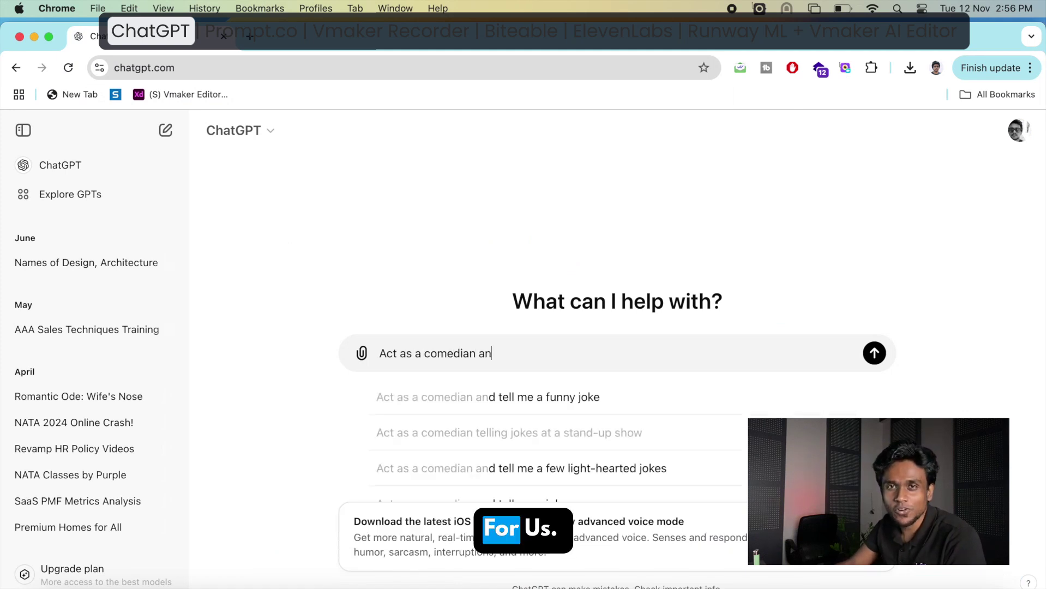
type("d video editor. I need a 3")
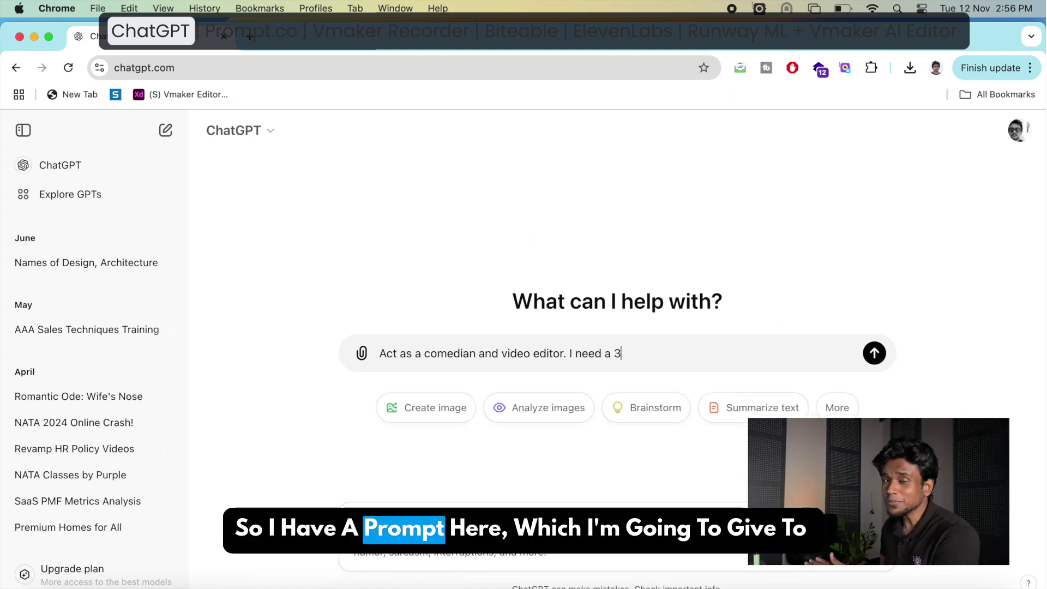
type("0 second script to di")
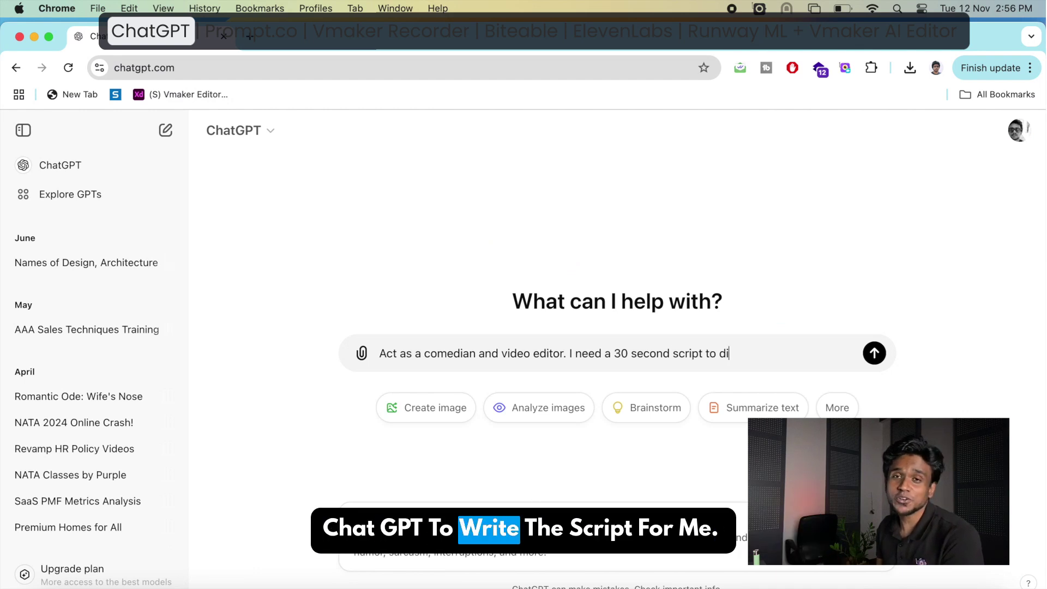
type("scuss the challen")
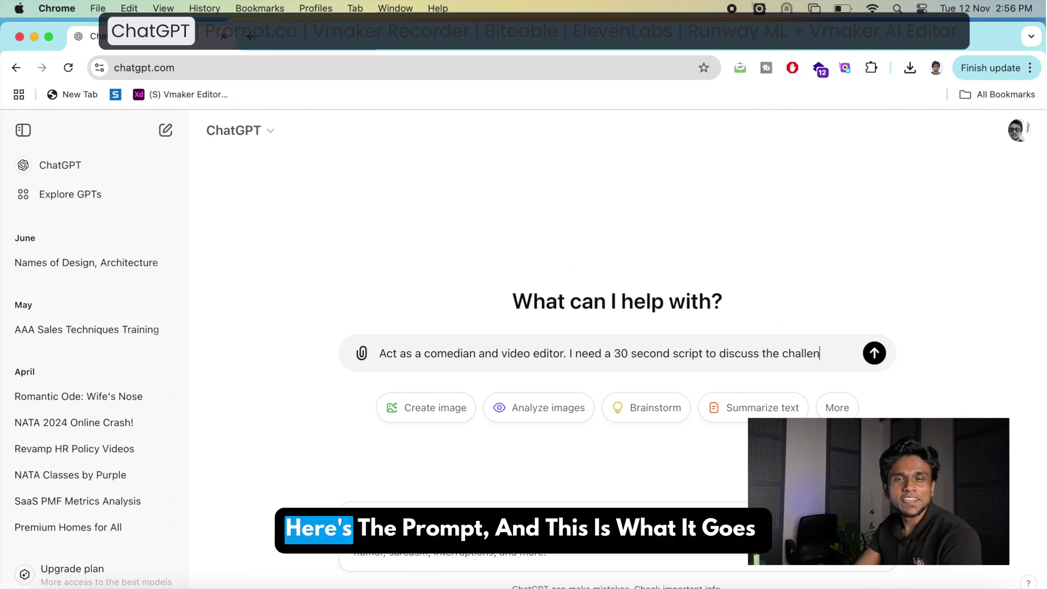
type("geing a ")
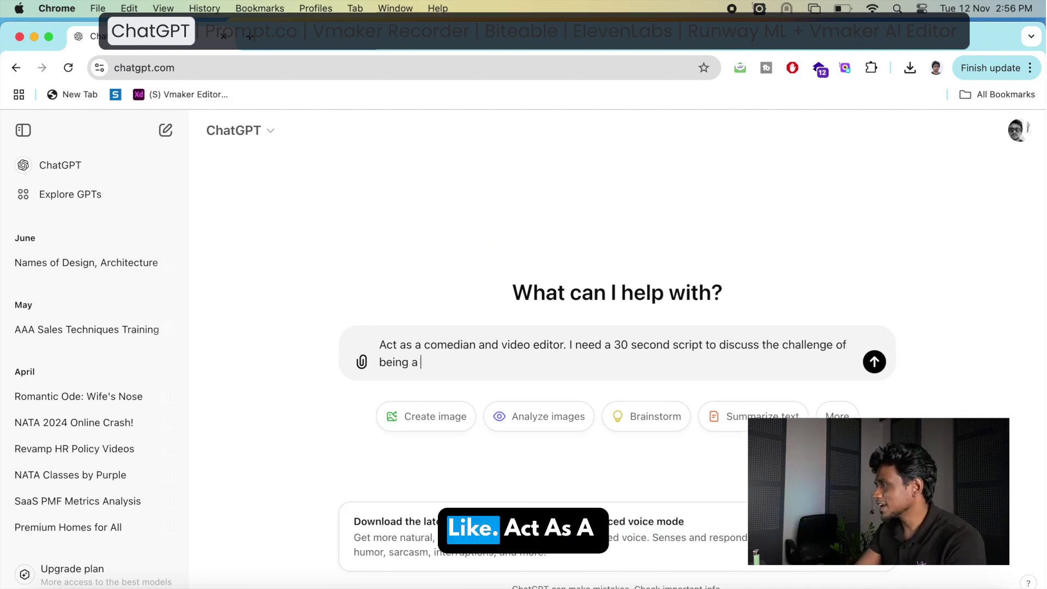
type("r. This")
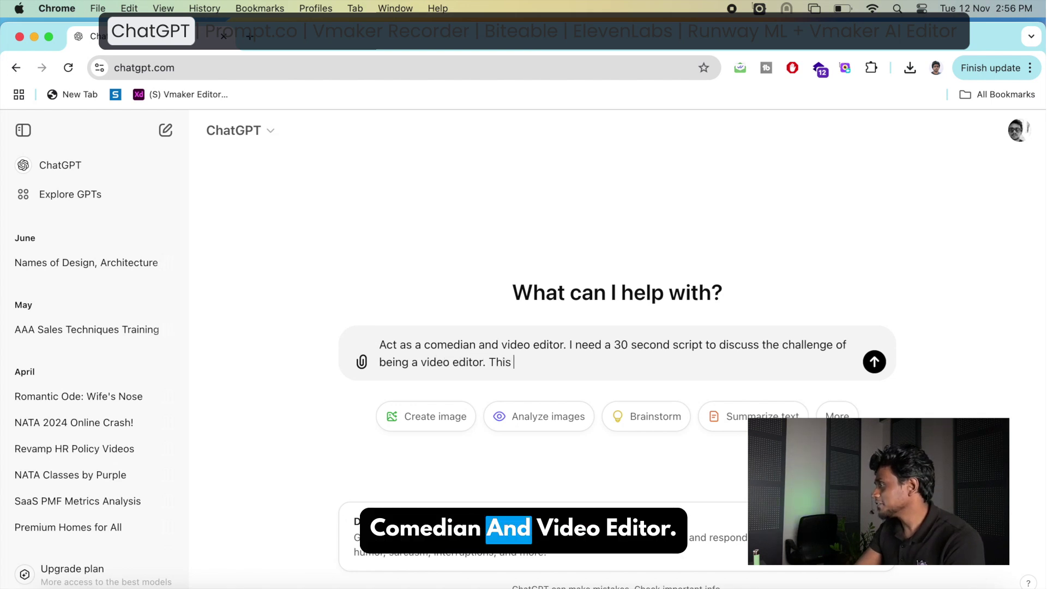
type("needs to be massive")
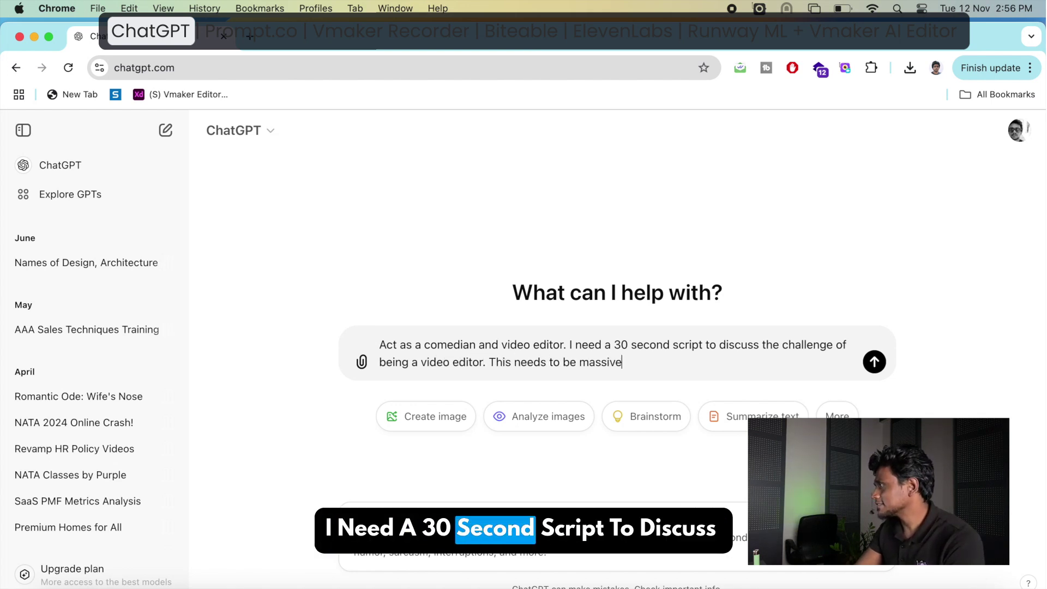
type("ly funny and snark")
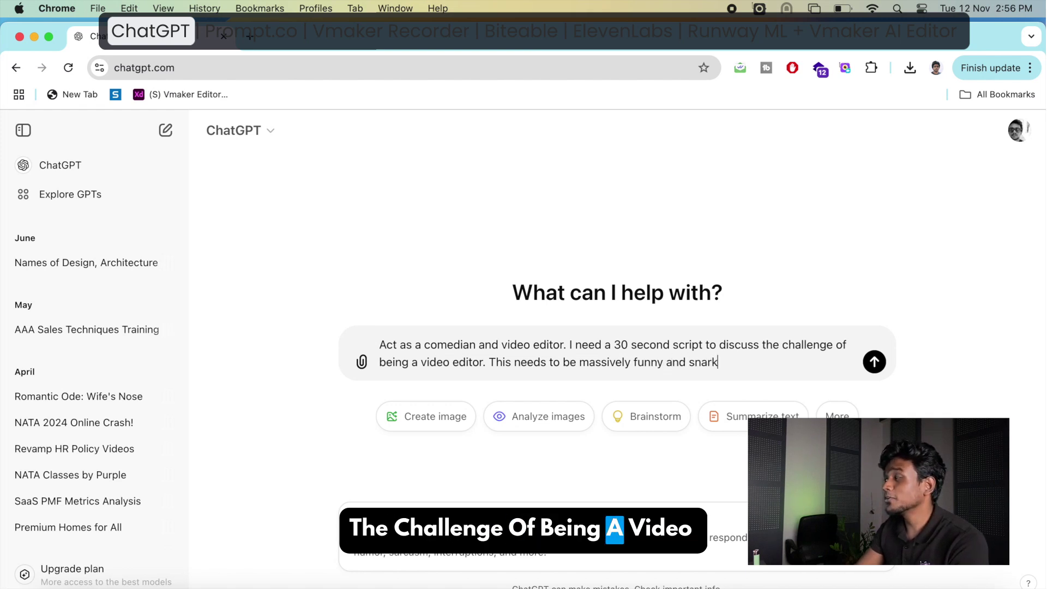
type("y")
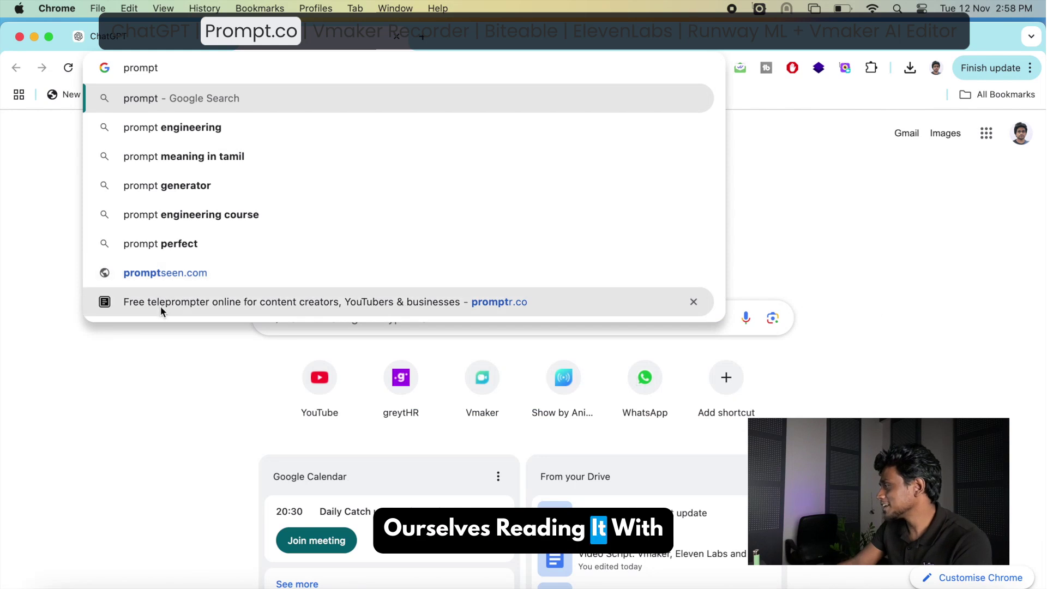
Put the script on promptr.co, sign in at vmaker.com, and open Vmaker's webcam recorder
left_click(159, 306)
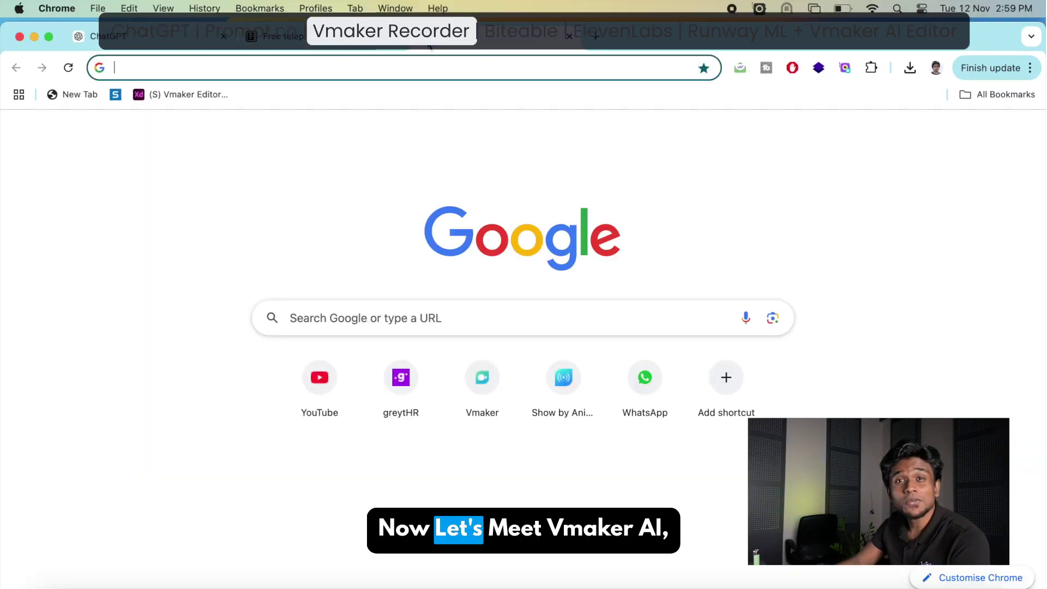
type("vmaker.com")
key("Return")
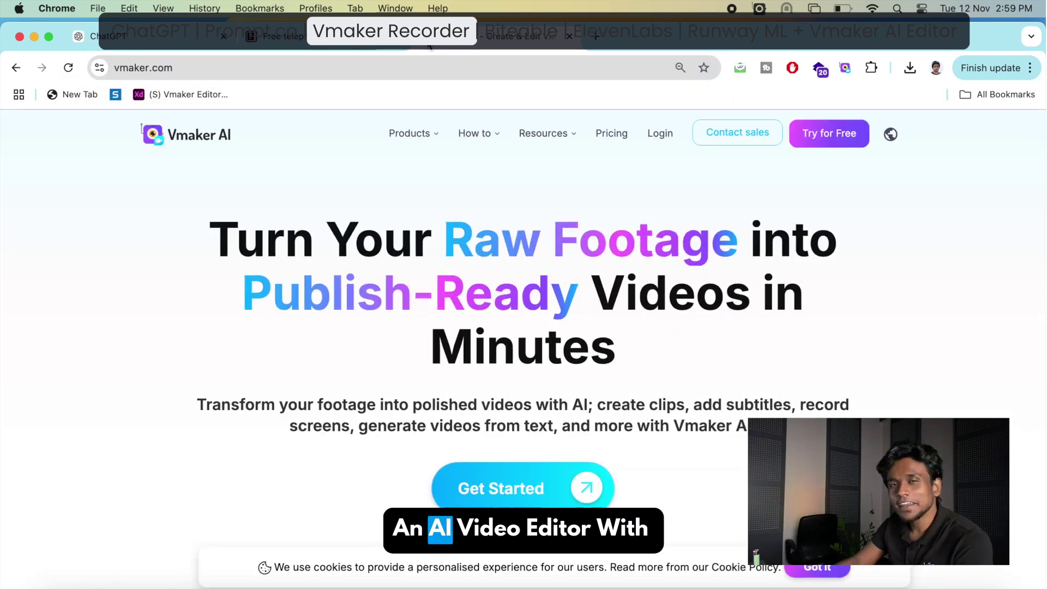
left_click(652, 133)
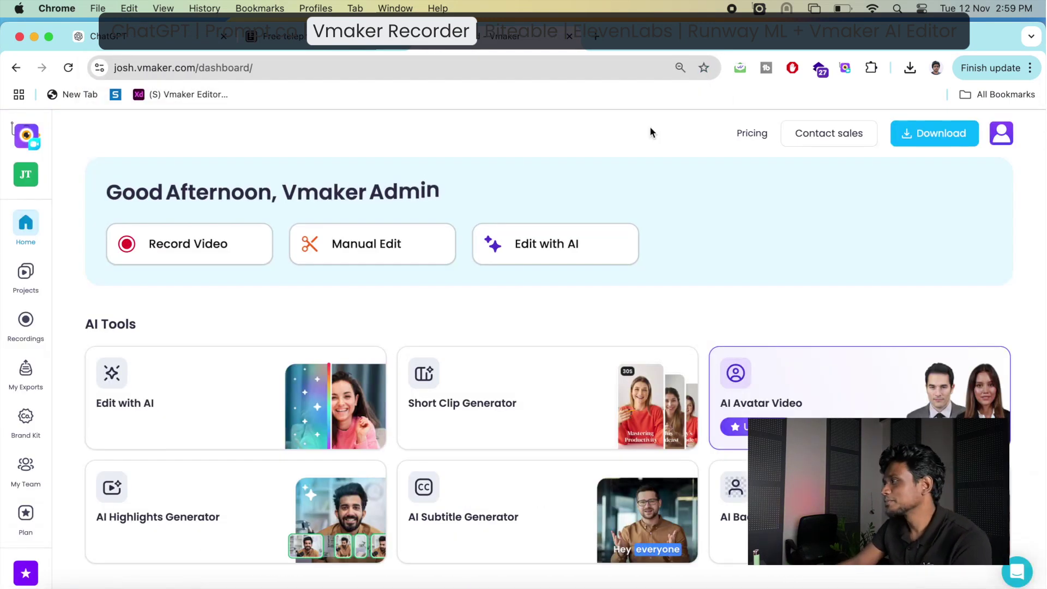
left_click(845, 68)
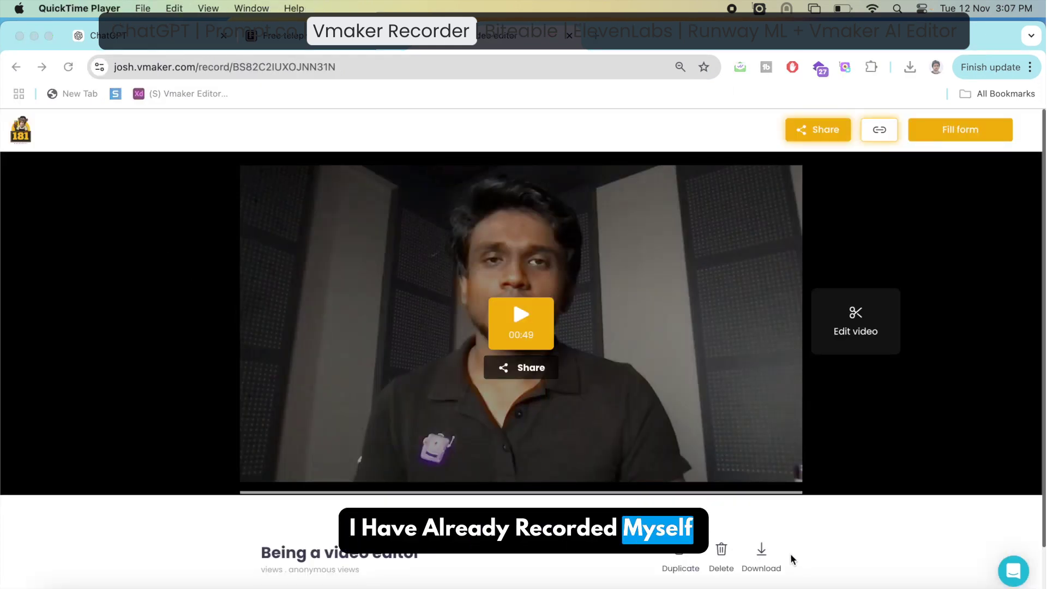
Download the 'Being a video editor' recording from its Vmaker page as an MP4
left_click(762, 553)
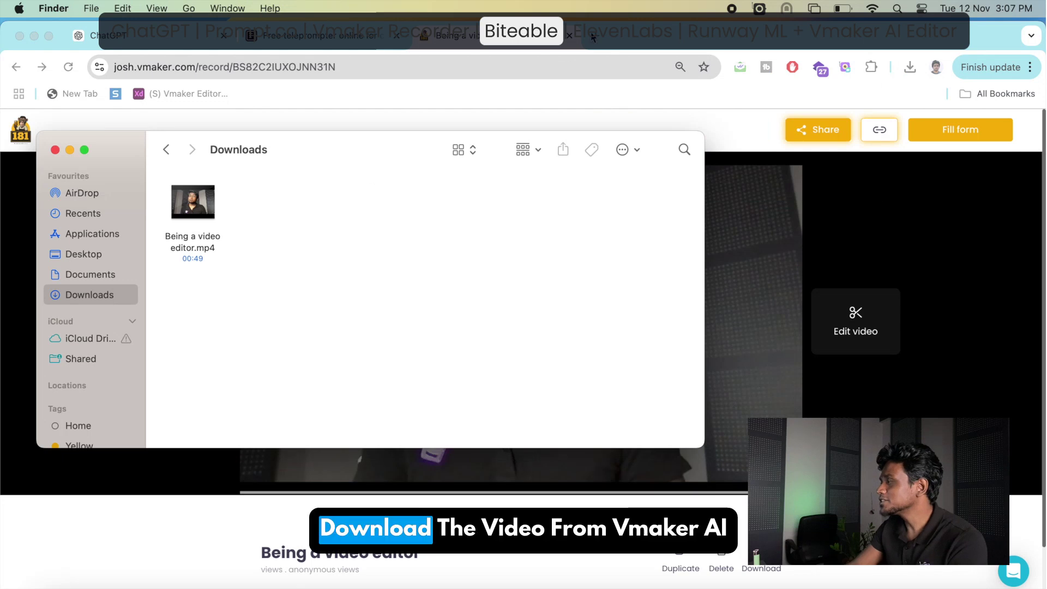
Upload 'Being a video editor' to Biteable's extract-audio tool and save audio.mp3
left_click(593, 37)
type("bite")
key("Return")
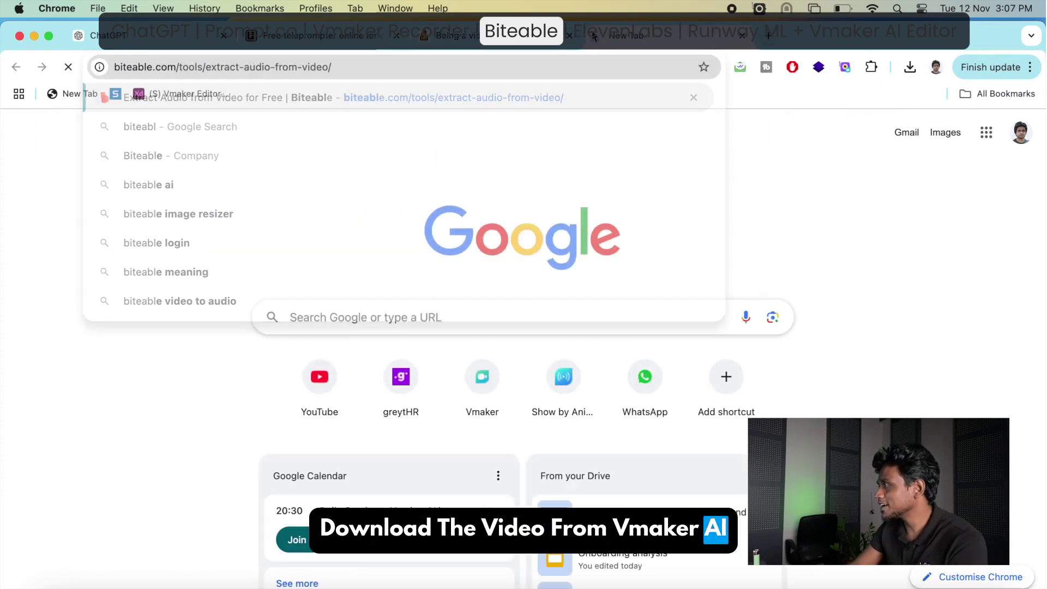
scroll(498, 233, "down", 5)
left_click(416, 392)
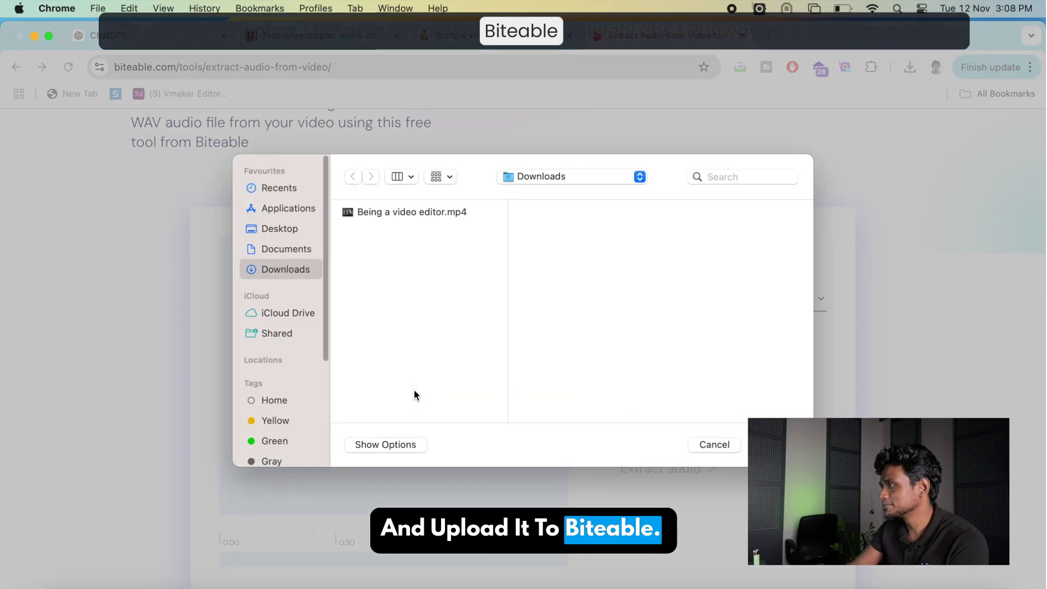
double_click(412, 212)
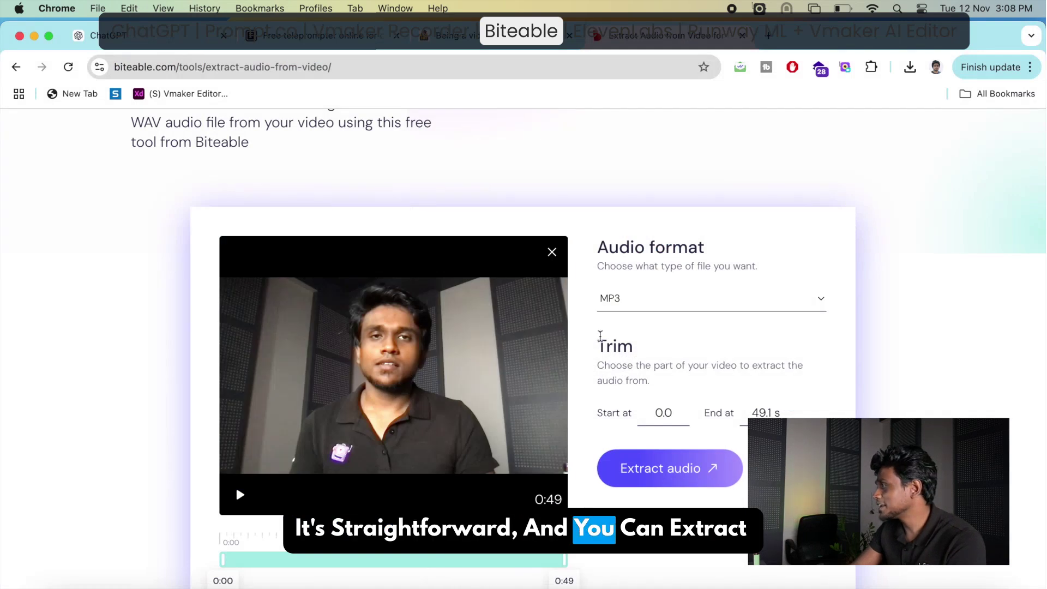
scroll(743, 344, "down", 2)
scroll(743, 344, "down", 2)
left_click(698, 375)
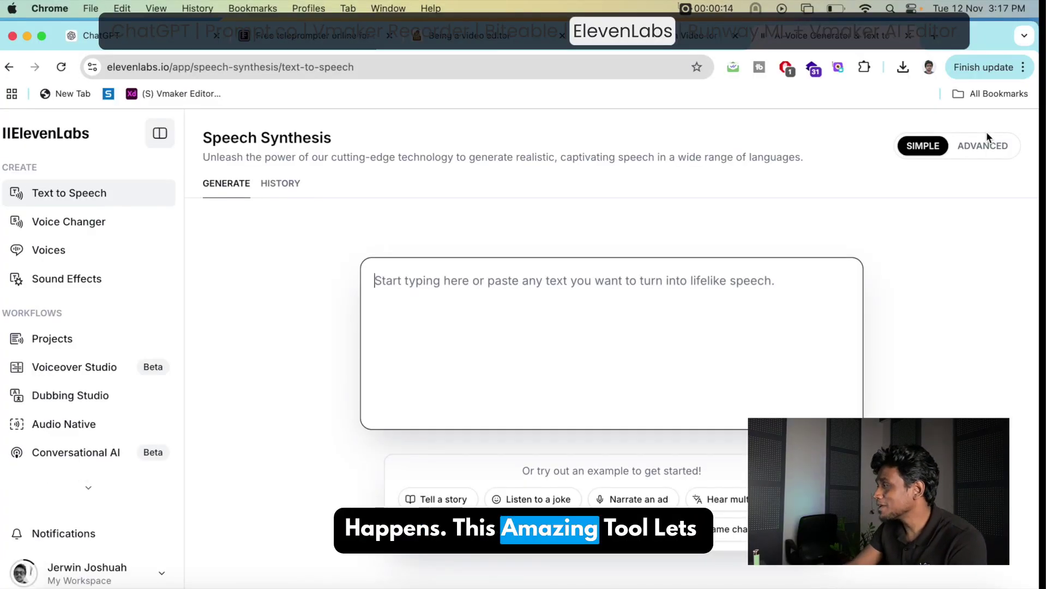
Upload audio.mp3 into ElevenLabs' Voice Changer
left_click(91, 233)
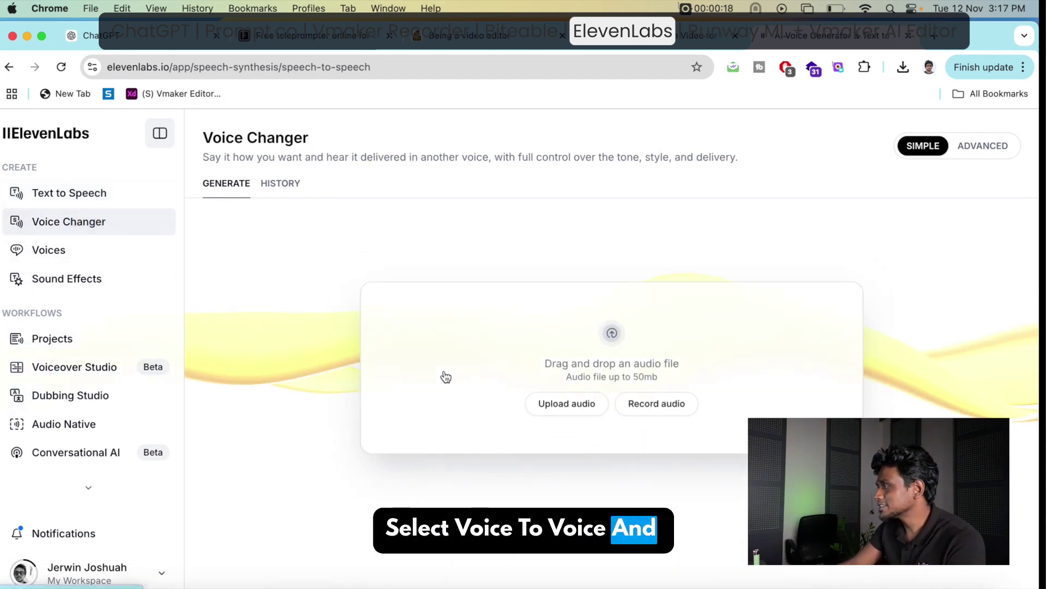
left_click(590, 407)
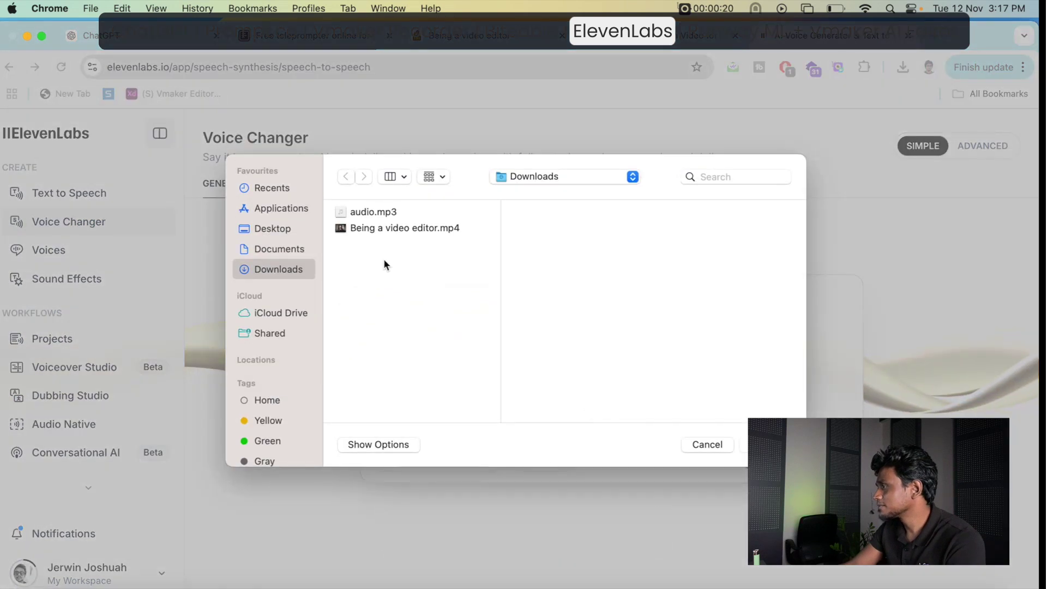
double_click(375, 211)
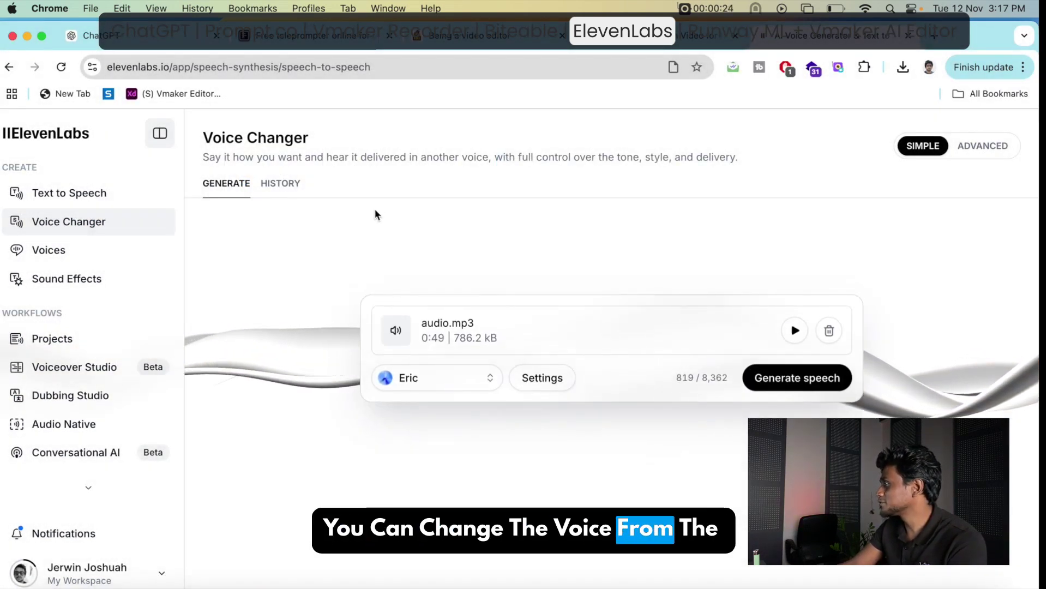
Preview the Liam and Eric voices and keep Eric as the target voice
left_click(488, 378)
left_click(275, 213)
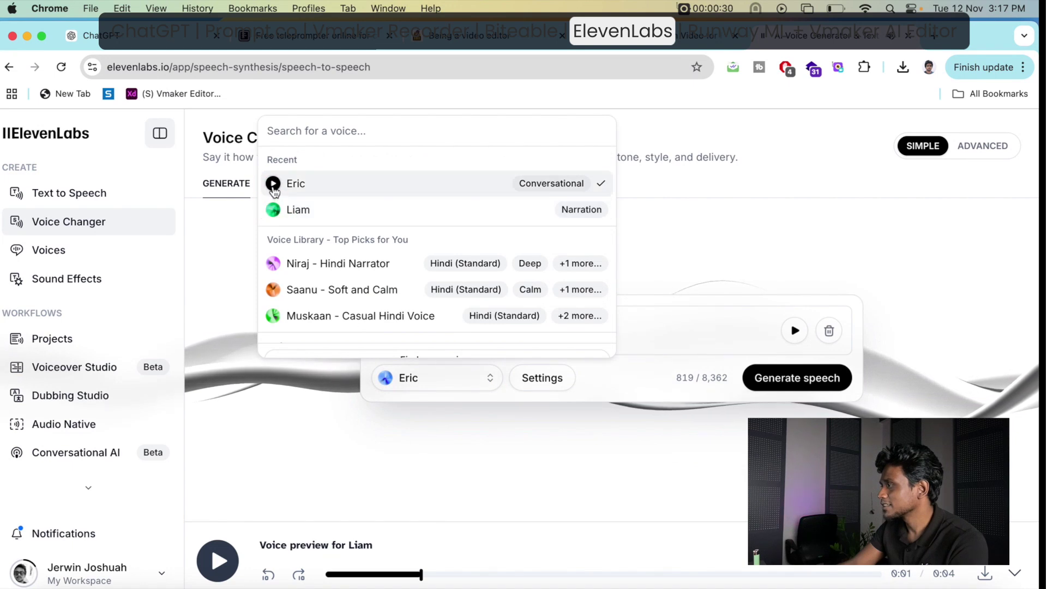
left_click(274, 186)
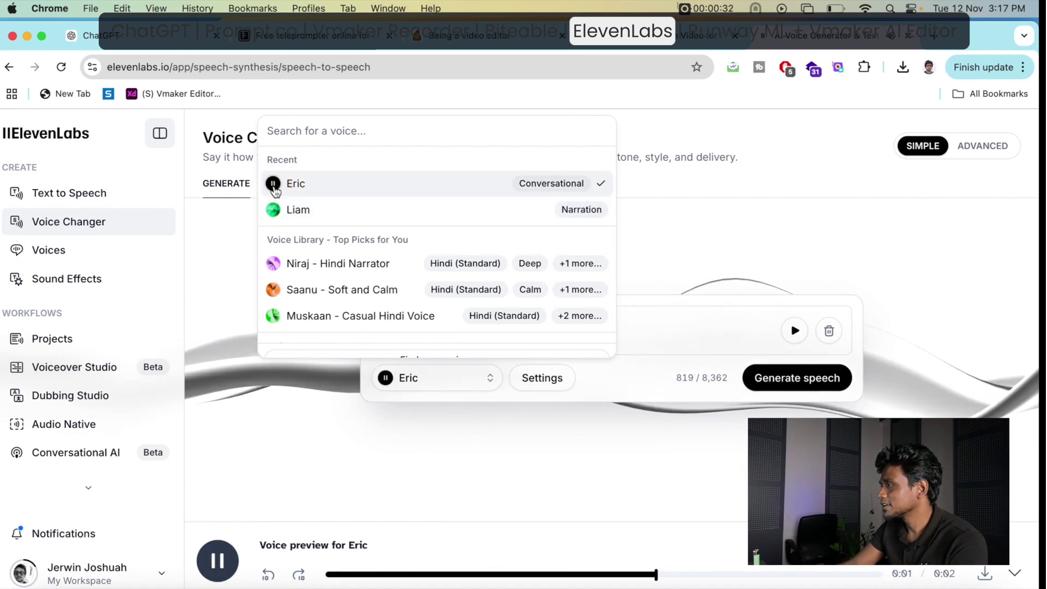
left_click(327, 192)
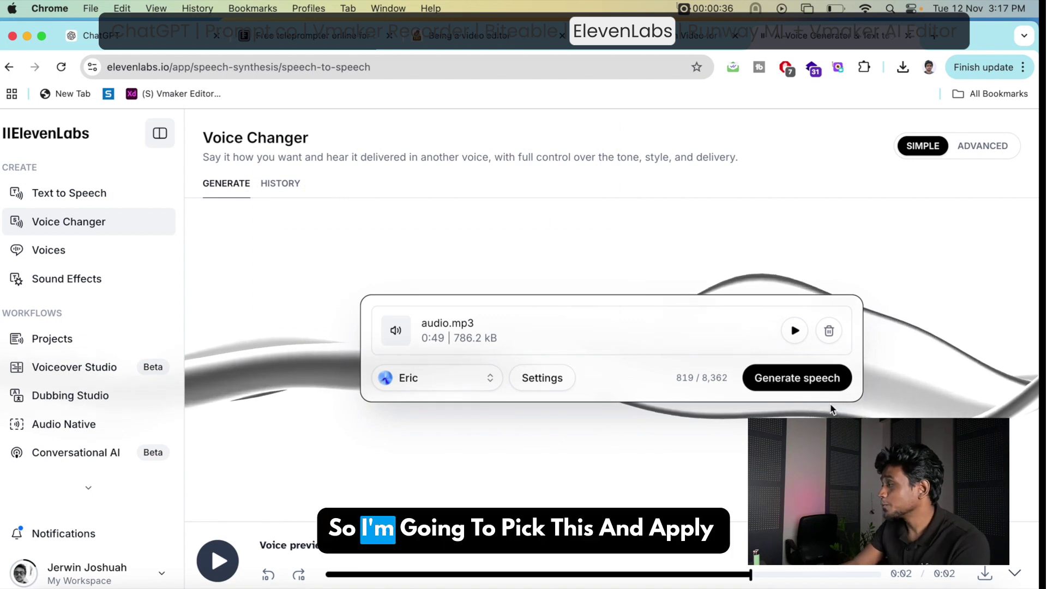
Generate the Eric-voiced speech, play it back, and download it as an MP3
left_click(806, 382)
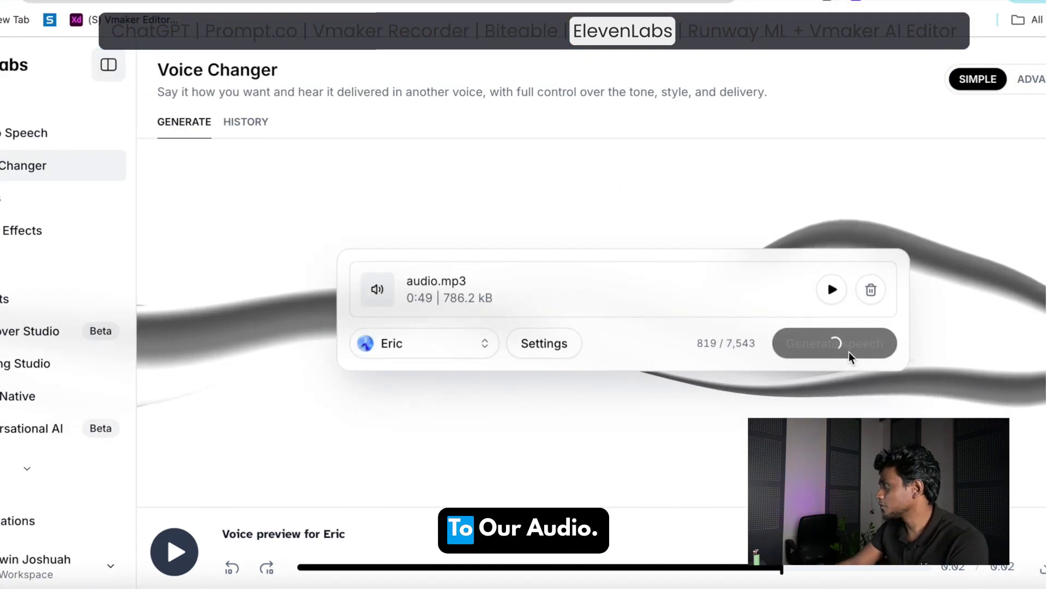
left_click(168, 558)
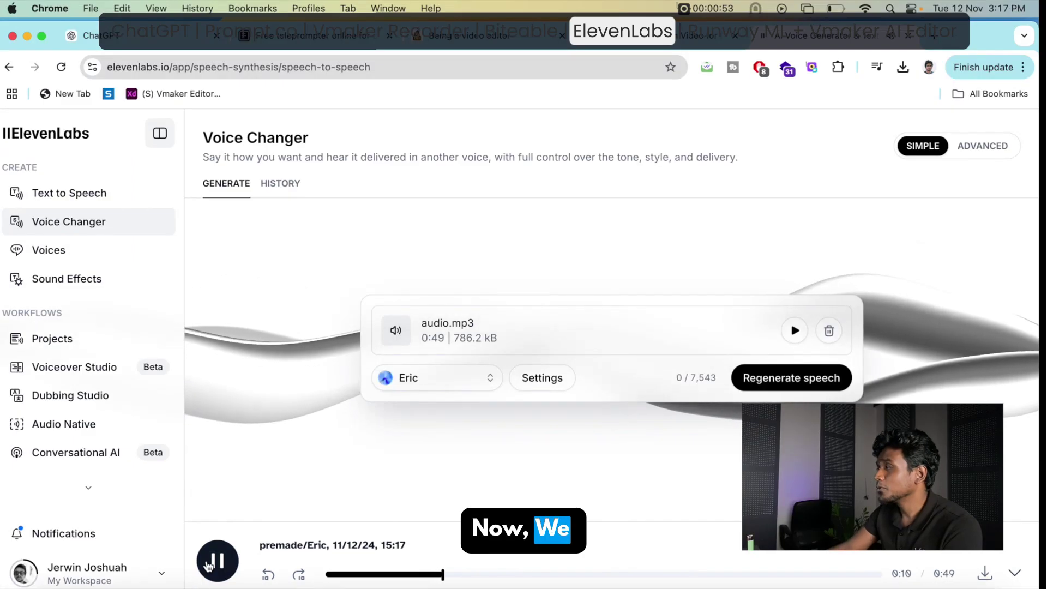
left_click(215, 561)
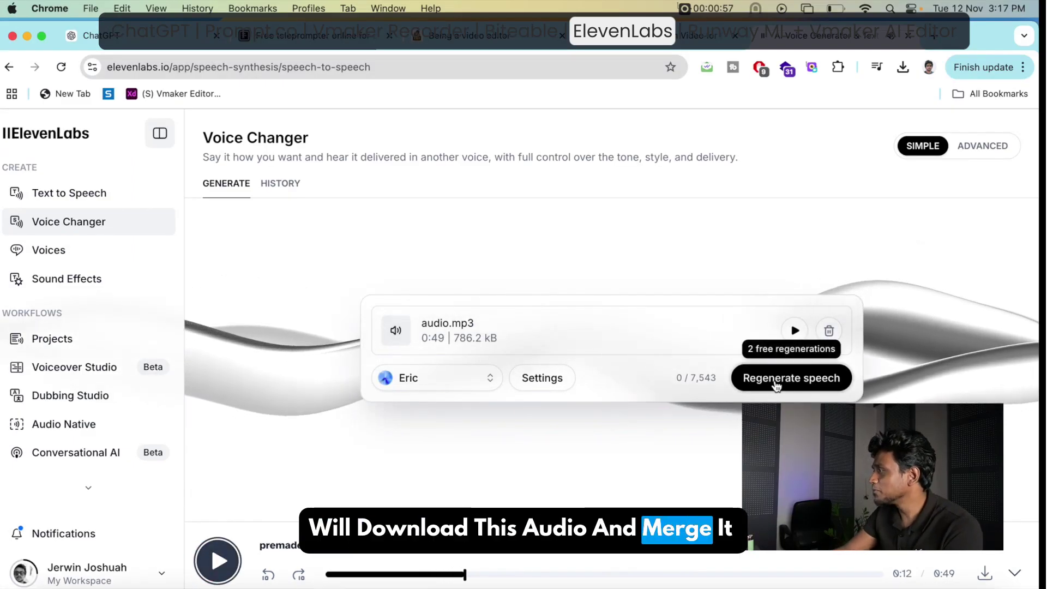
left_click(986, 574)
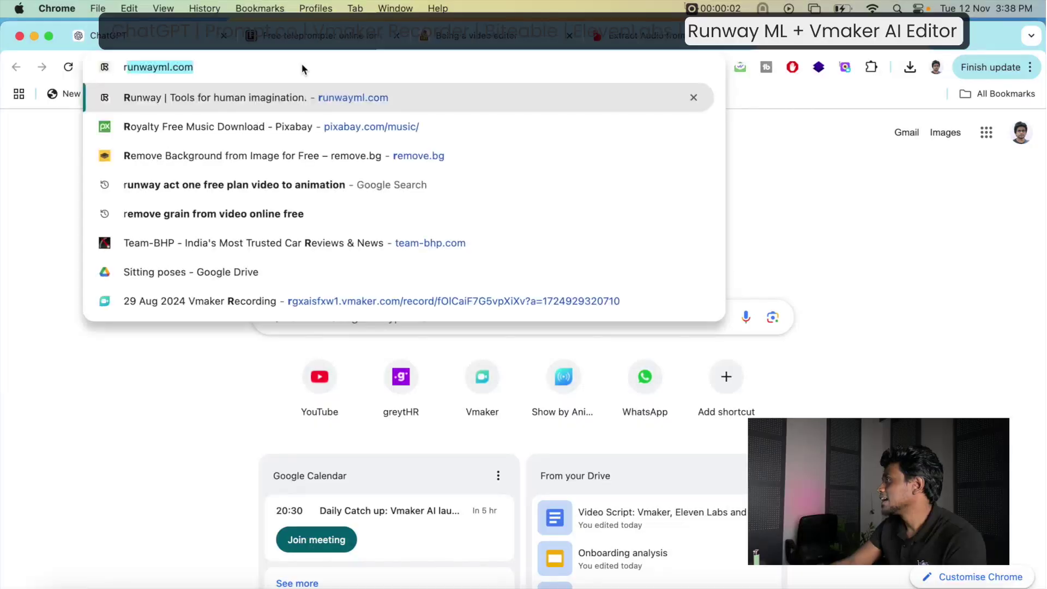
Upload the recorded presenter video into Runway's generative video tool
key("Return")
scroll(466, 278, "down", 5)
left_click(465, 275)
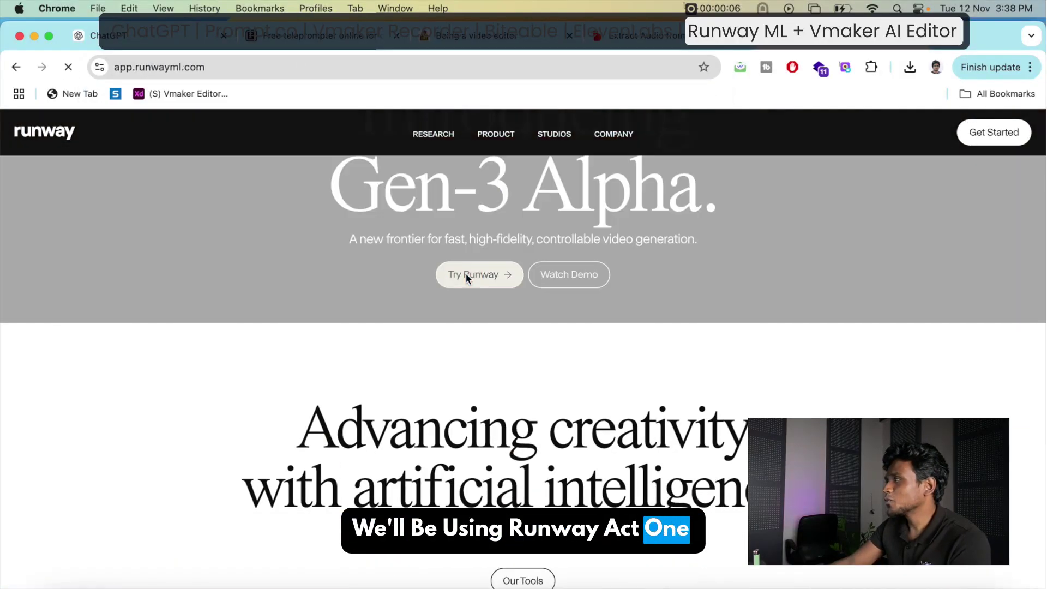
left_click(287, 373)
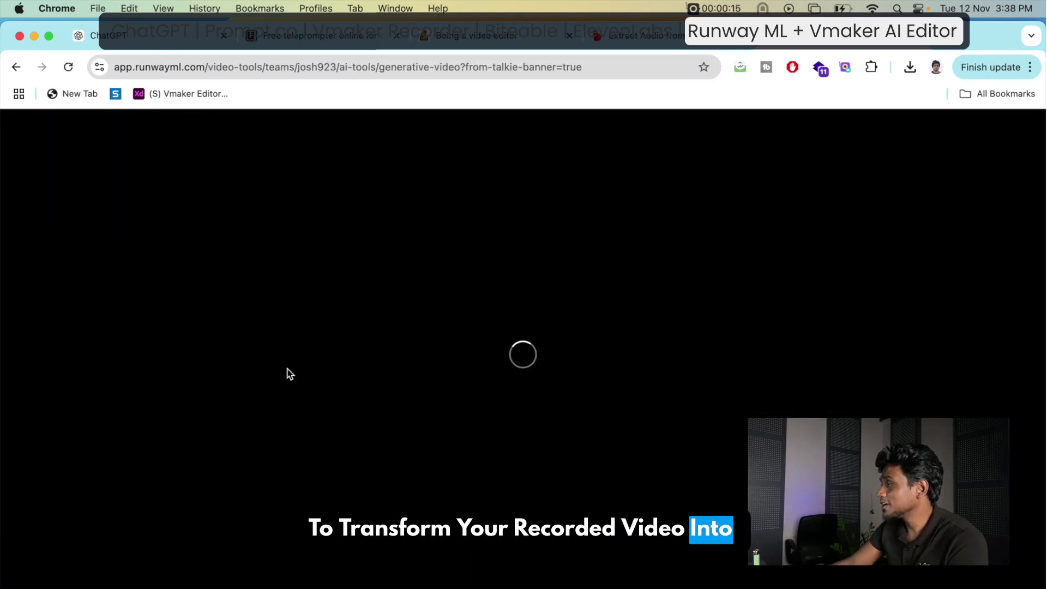
left_click(294, 315)
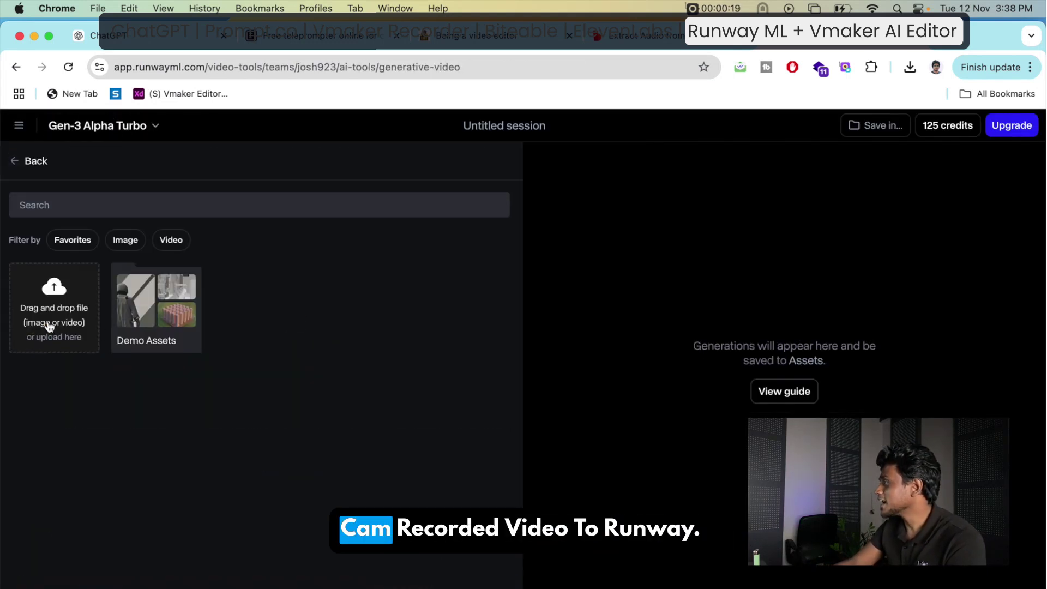
left_click(47, 319)
double_click(416, 226)
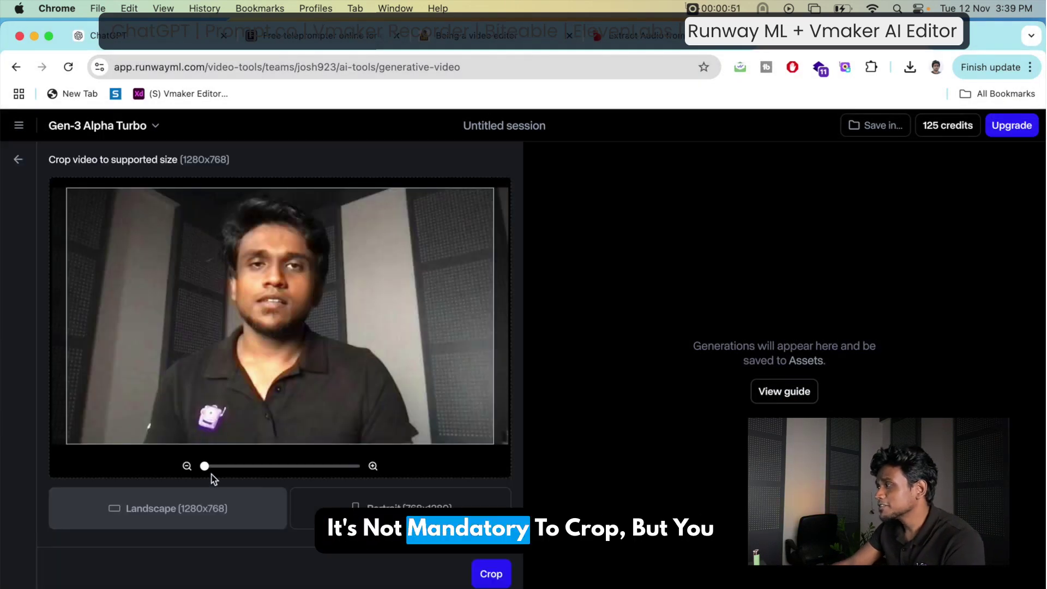
Crop the video, apply the 3D Cartoon example style, and generate the clip
mouse_move(206, 466)
left_mouse_down()
mouse_move(264, 467)
mouse_move(179, 467)
left_mouse_up()
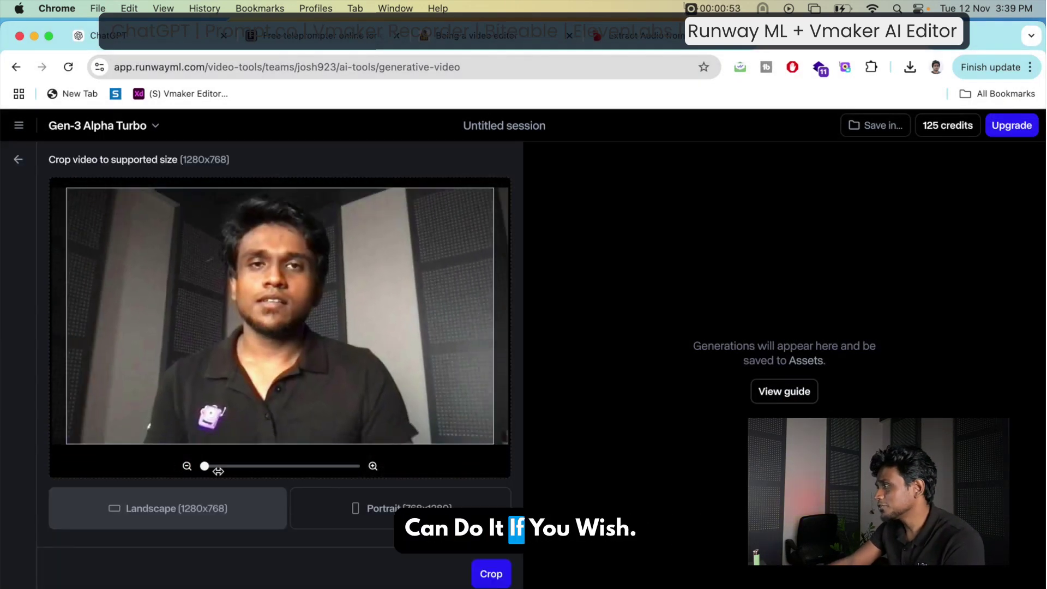
left_click(489, 574)
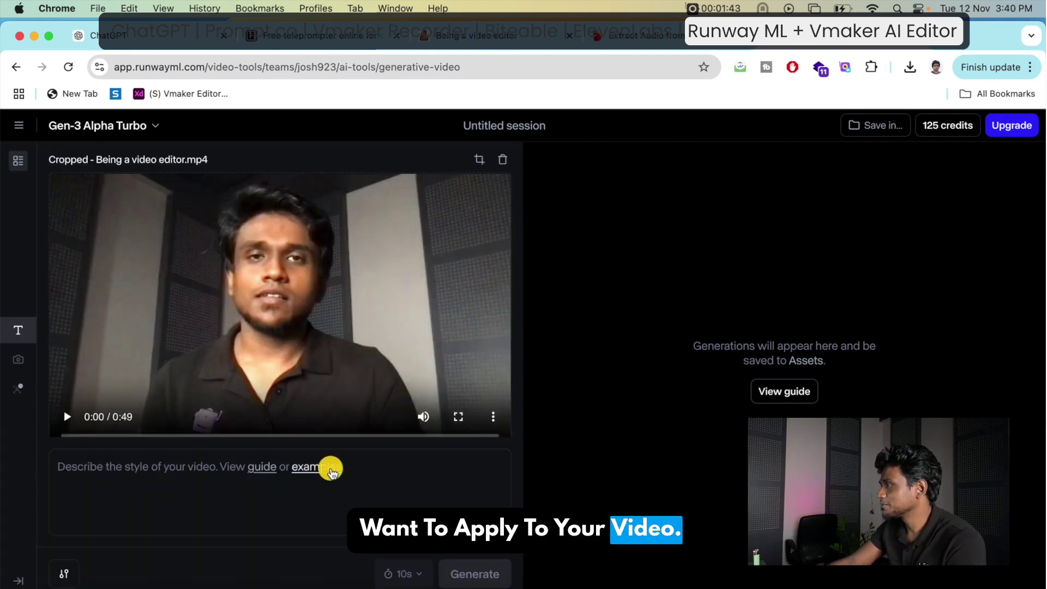
left_click(316, 467)
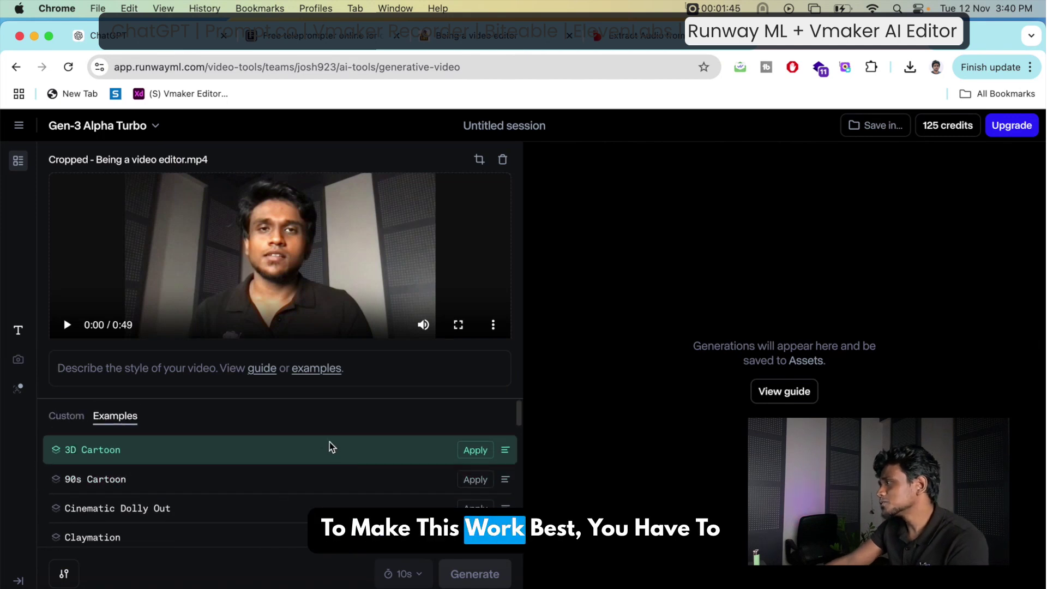
scroll(330, 442, "down", 1)
scroll(330, 443, "down", 1)
scroll(330, 442, "down", 3)
scroll(329, 443, "down", 3)
scroll(330, 443, "down", 2)
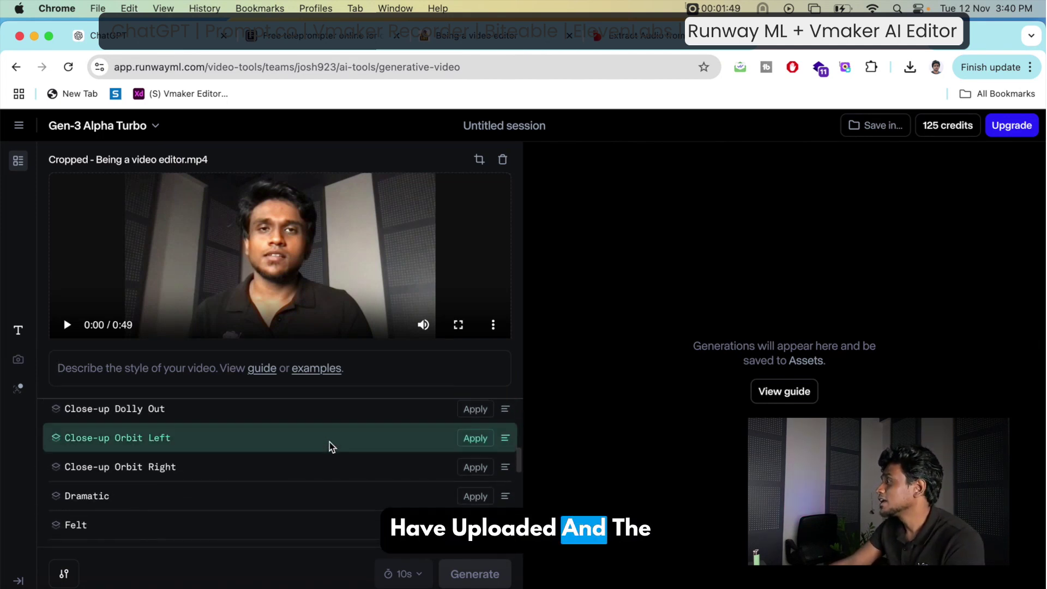
scroll(330, 443, "up", 10)
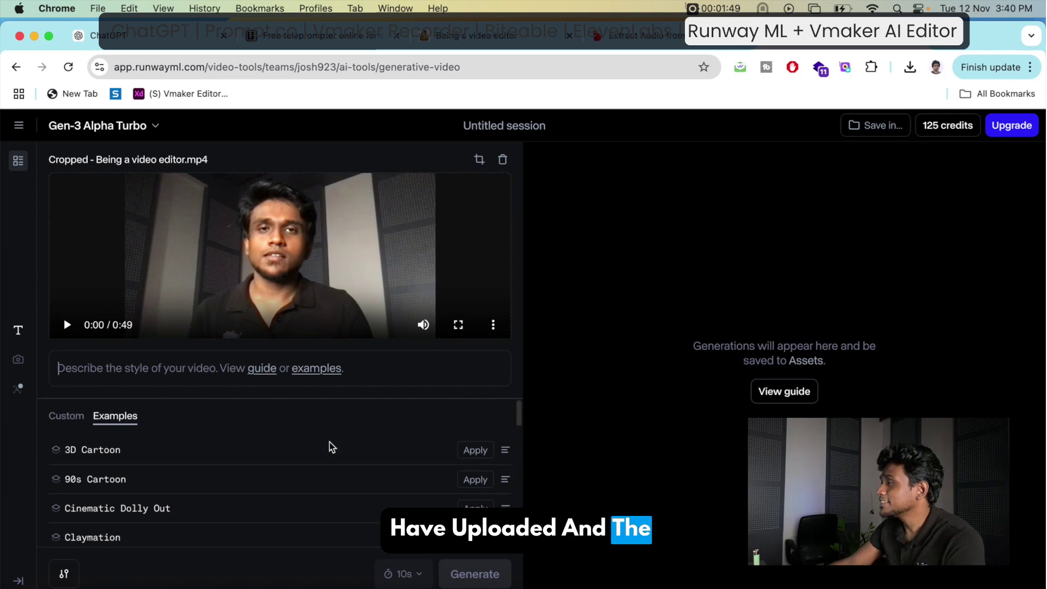
left_click(475, 450)
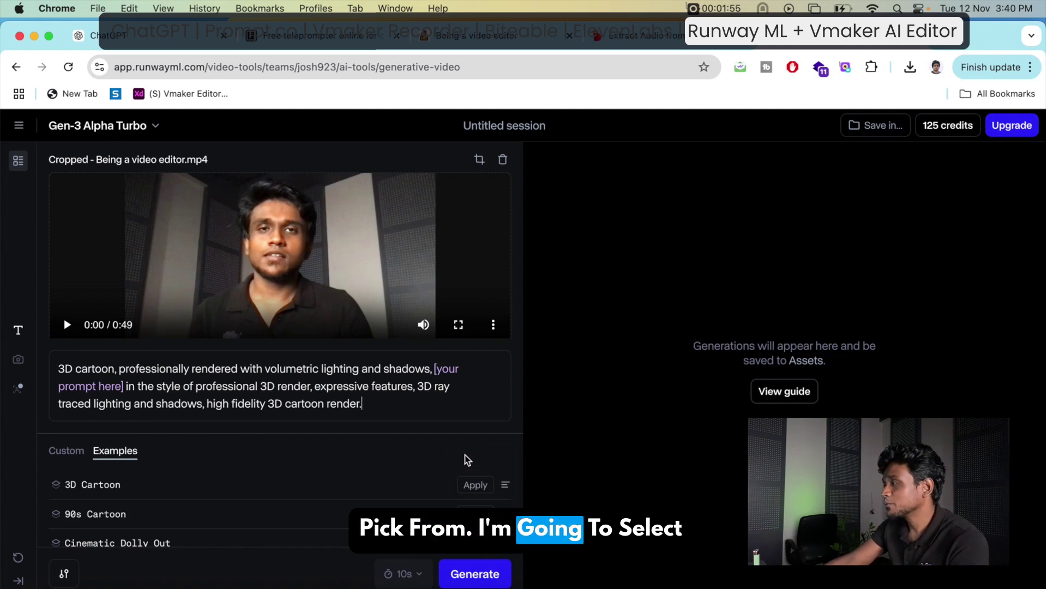
left_click(470, 577)
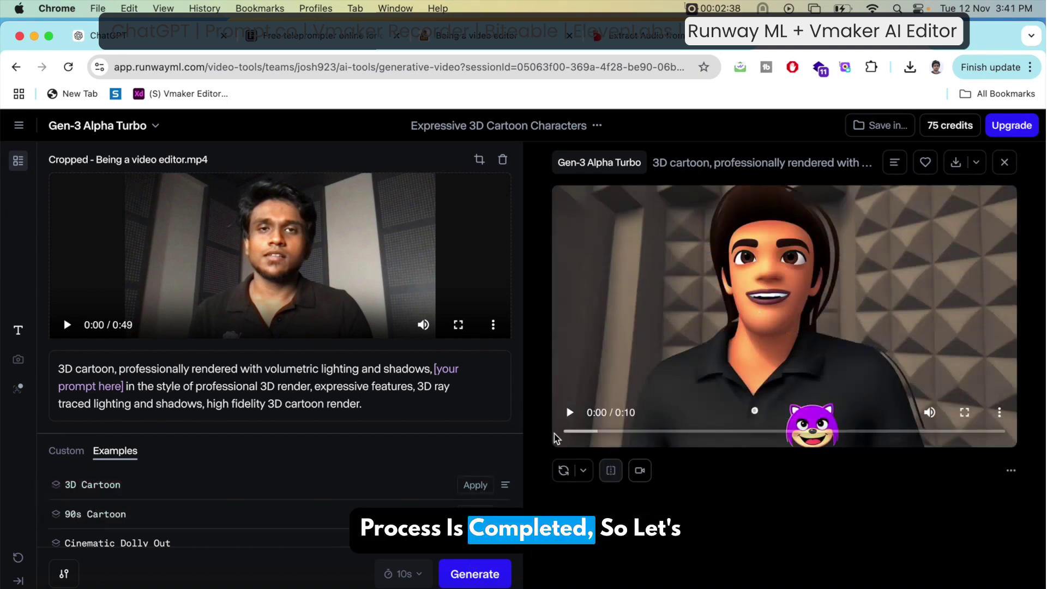
Play the generated 3D cartoon clip in Runway's preview
left_click(571, 413)
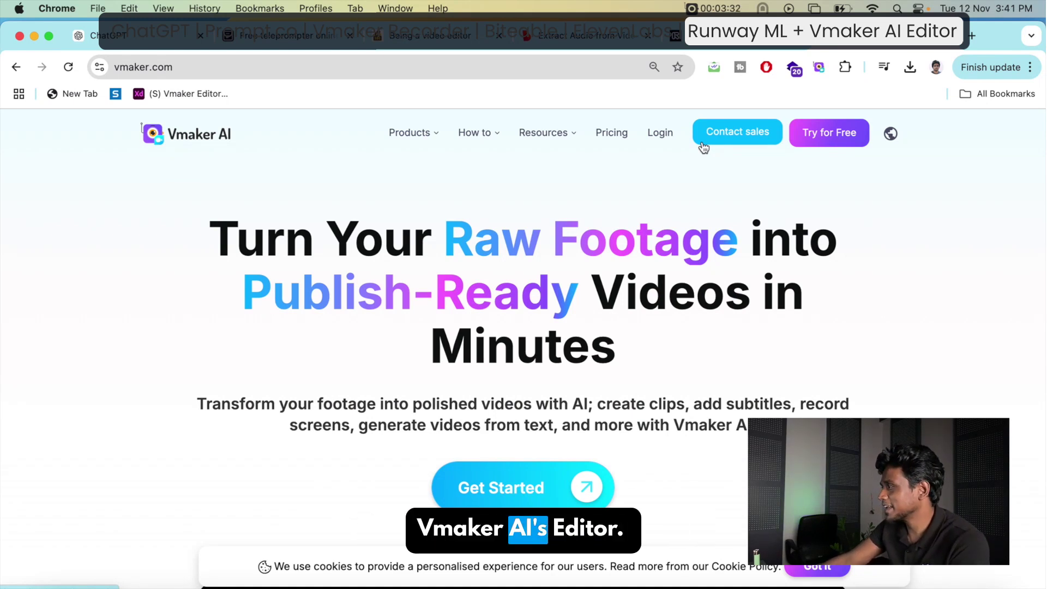
Log in to Vmaker AI and start an empty manual-edit project
left_click(663, 138)
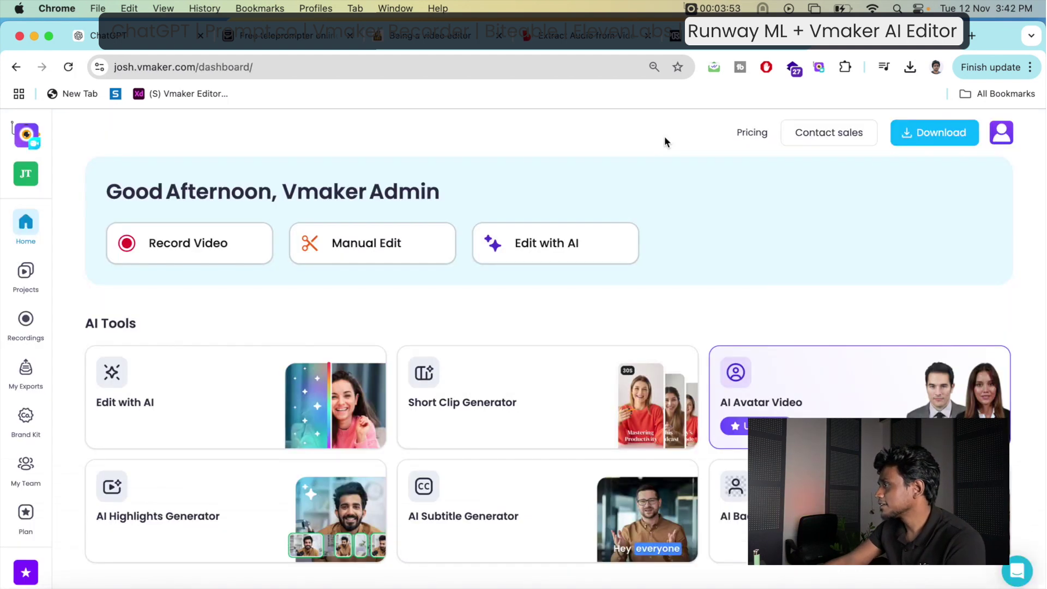
left_click(407, 236)
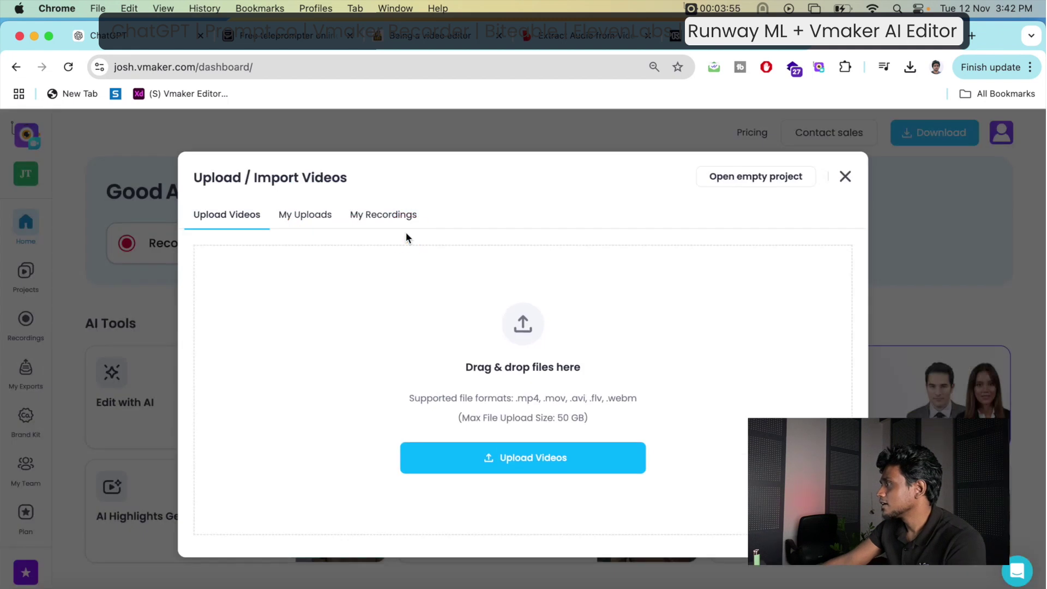
left_click(756, 176)
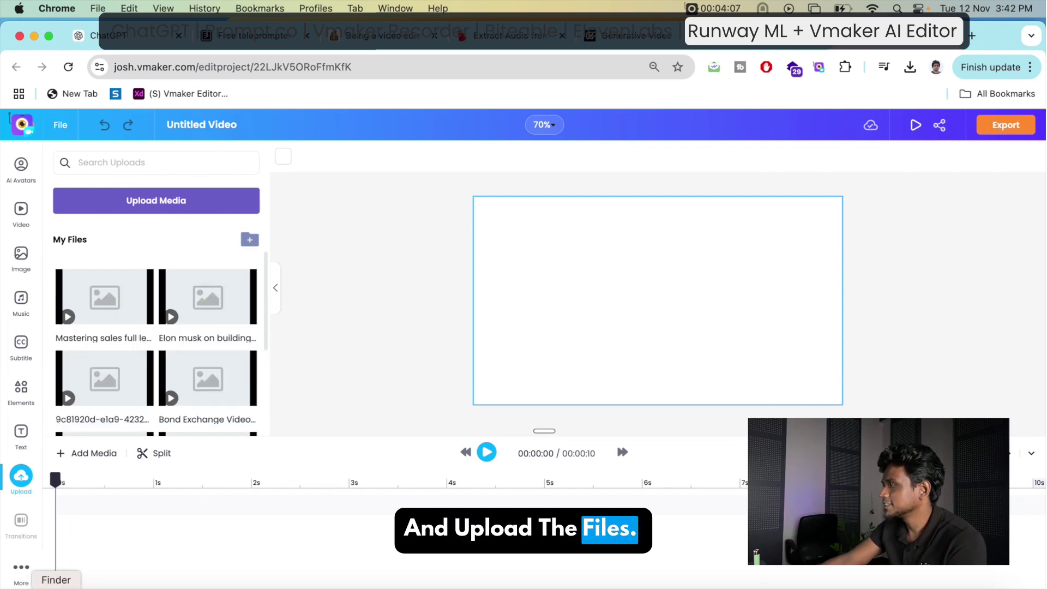
Add the Gen-3 cartoon video and ElevenLabs MP3 to the timeline and play them
left_click(55, 583)
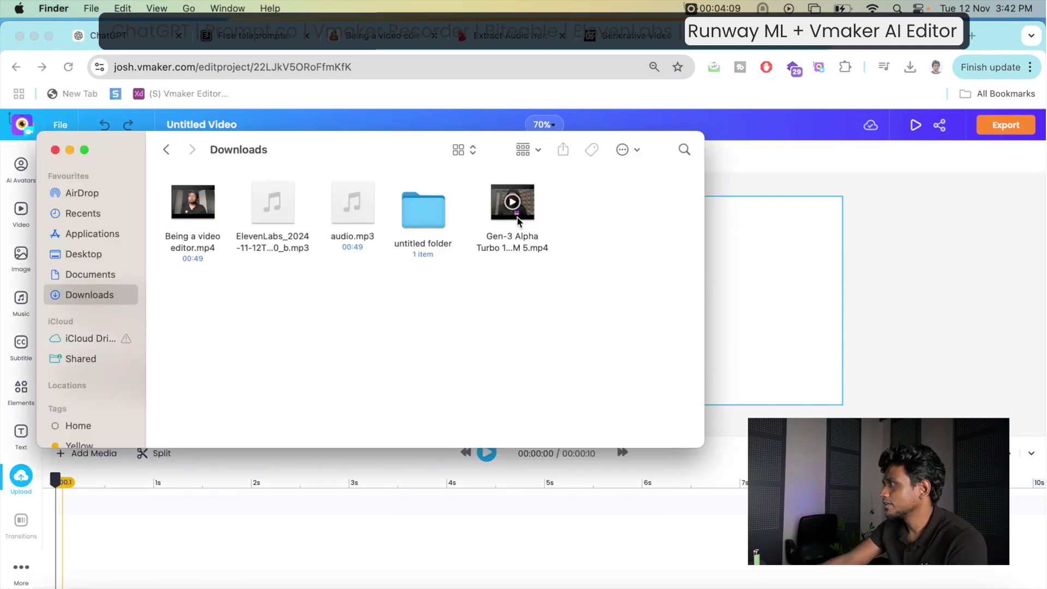
left_click_drag(526, 208, 159, 556)
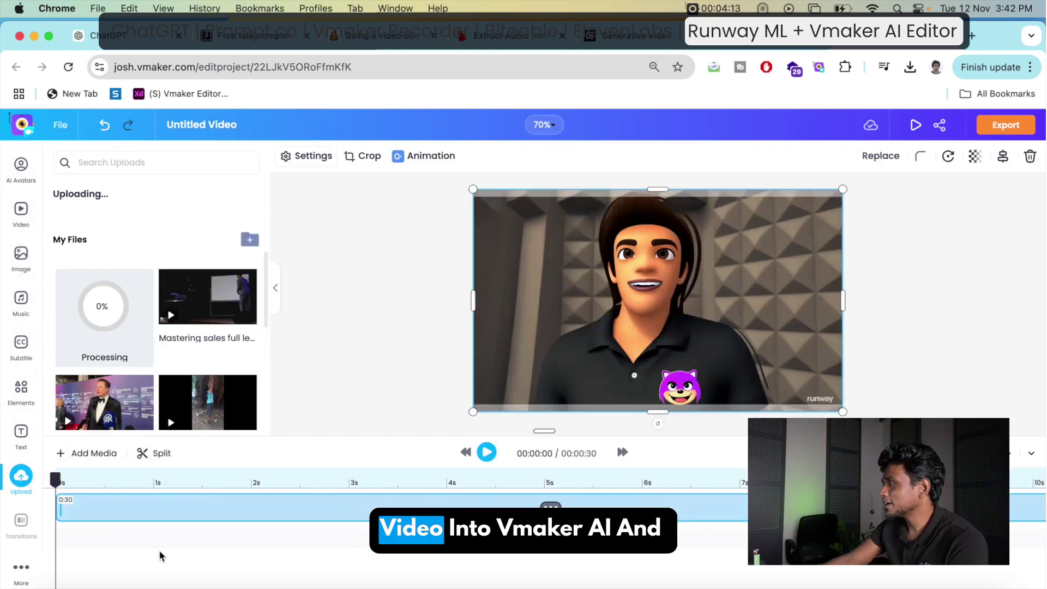
left_click(159, 548)
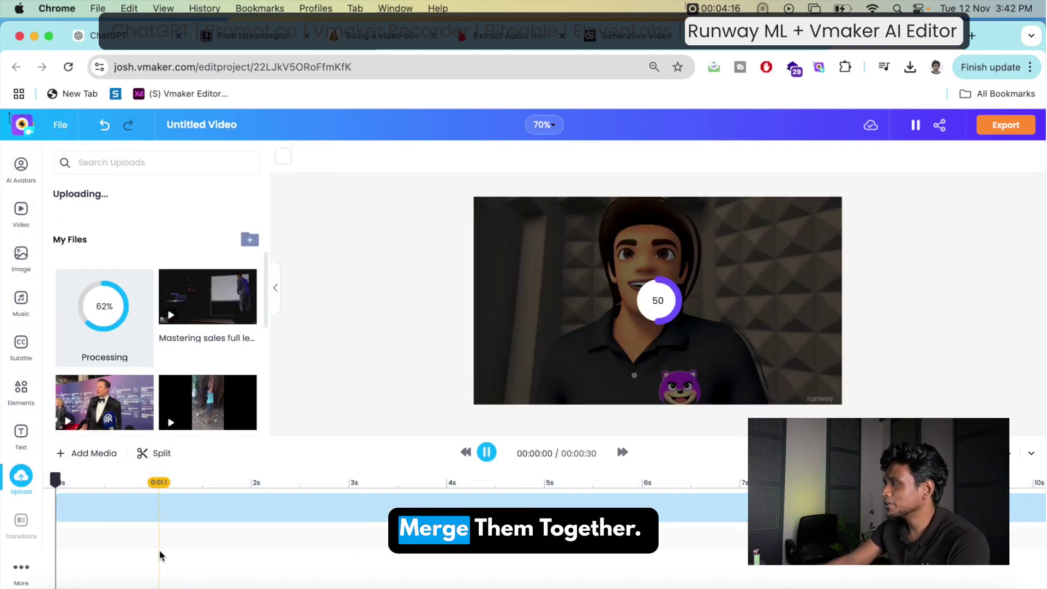
left_click(73, 487)
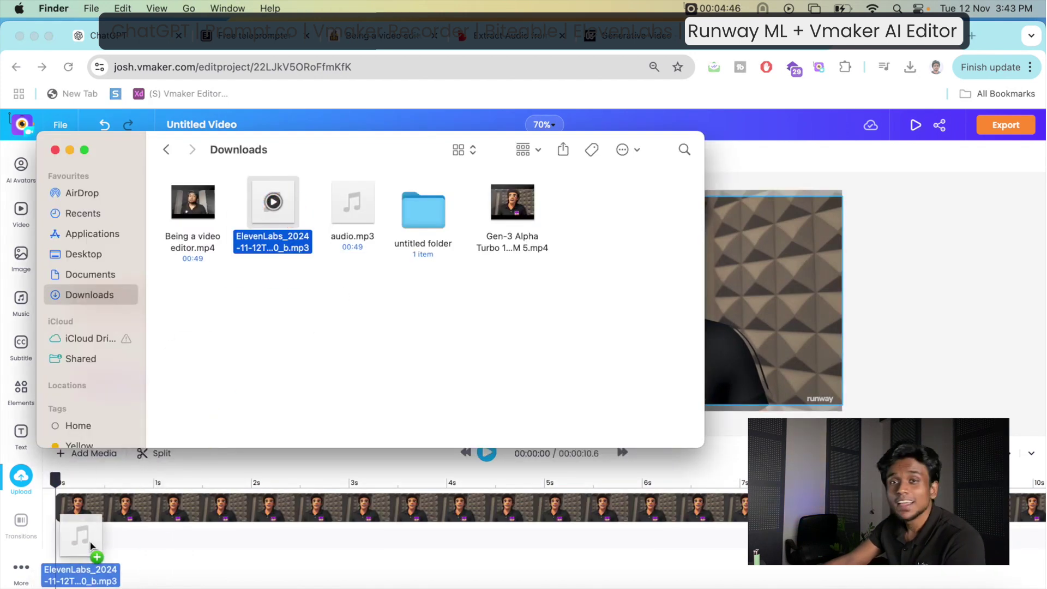
left_click_drag(284, 213, 74, 542)
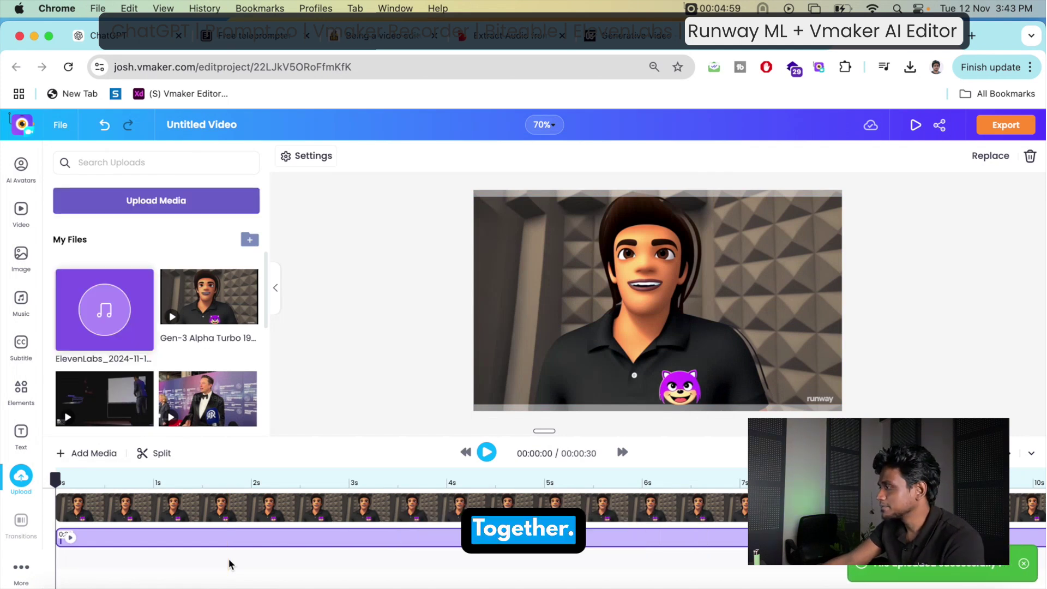
left_click(230, 566)
key("space")
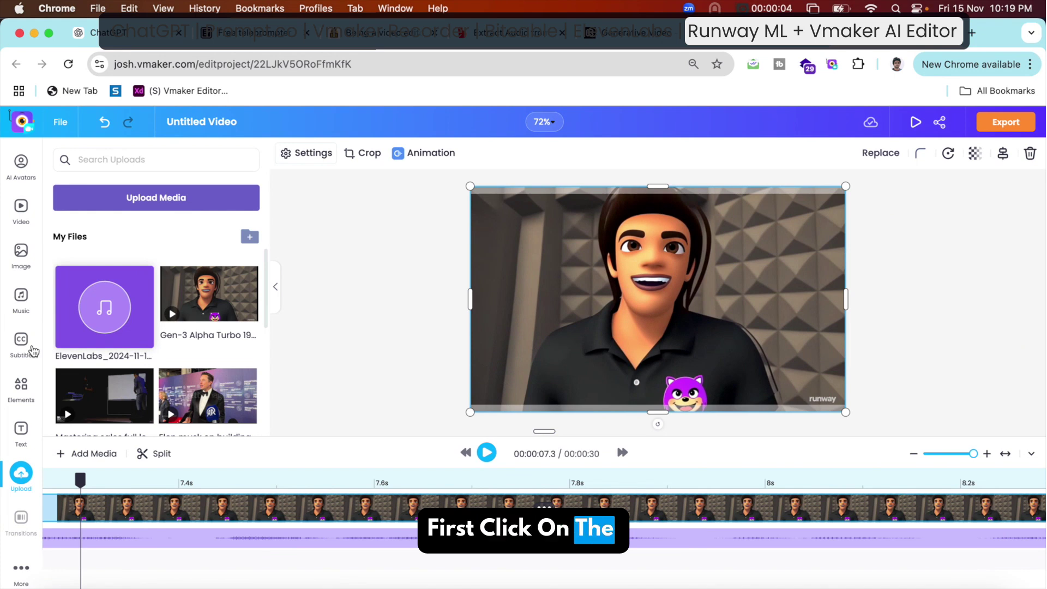
Auto-generate English subtitles from the ElevenLabs voice track
left_click(25, 343)
left_click(169, 307)
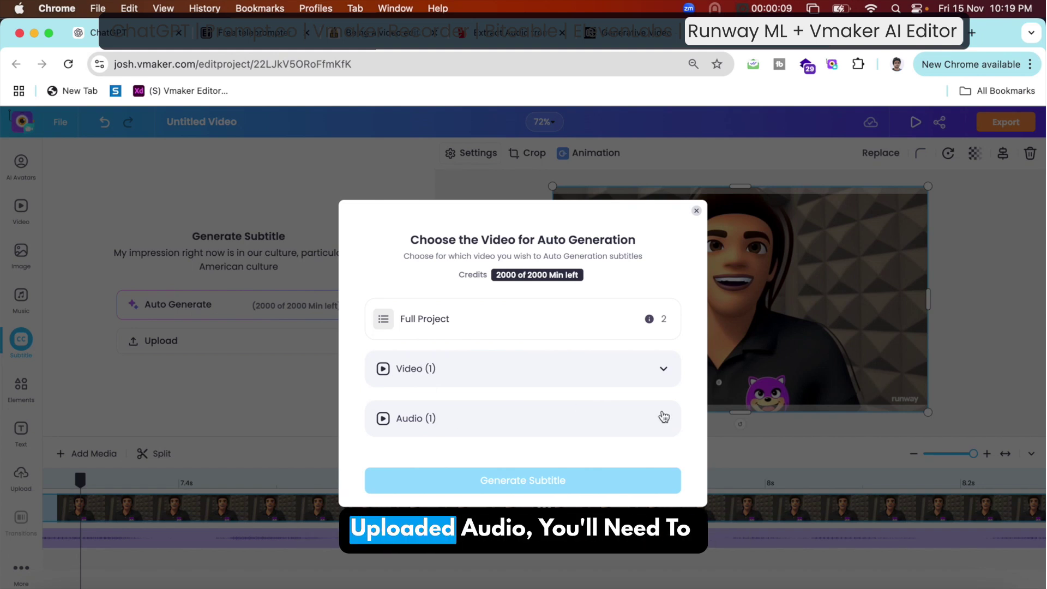
scroll(664, 417, "down", 1)
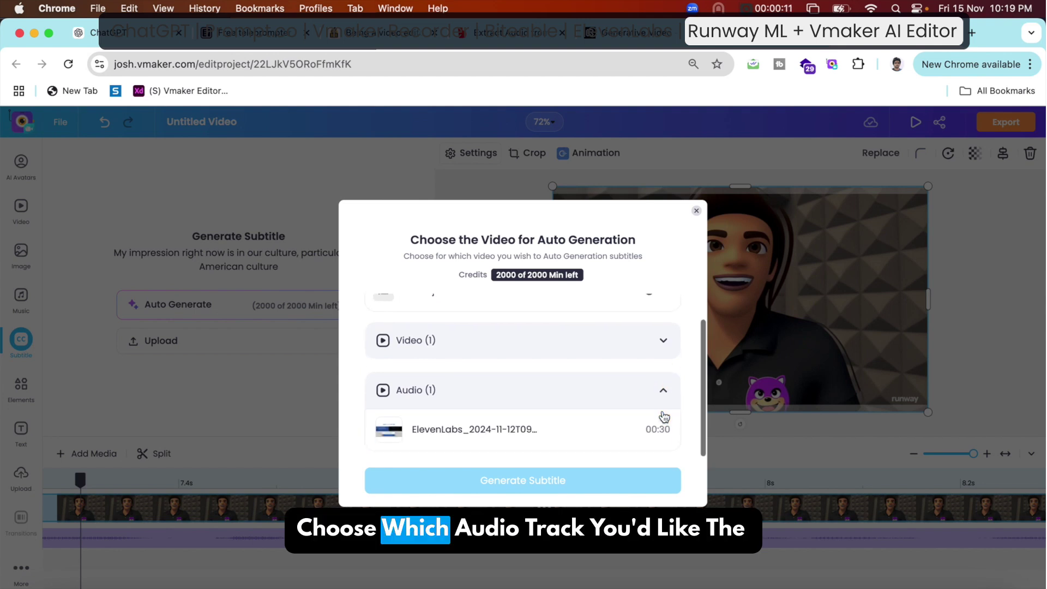
left_click(575, 430)
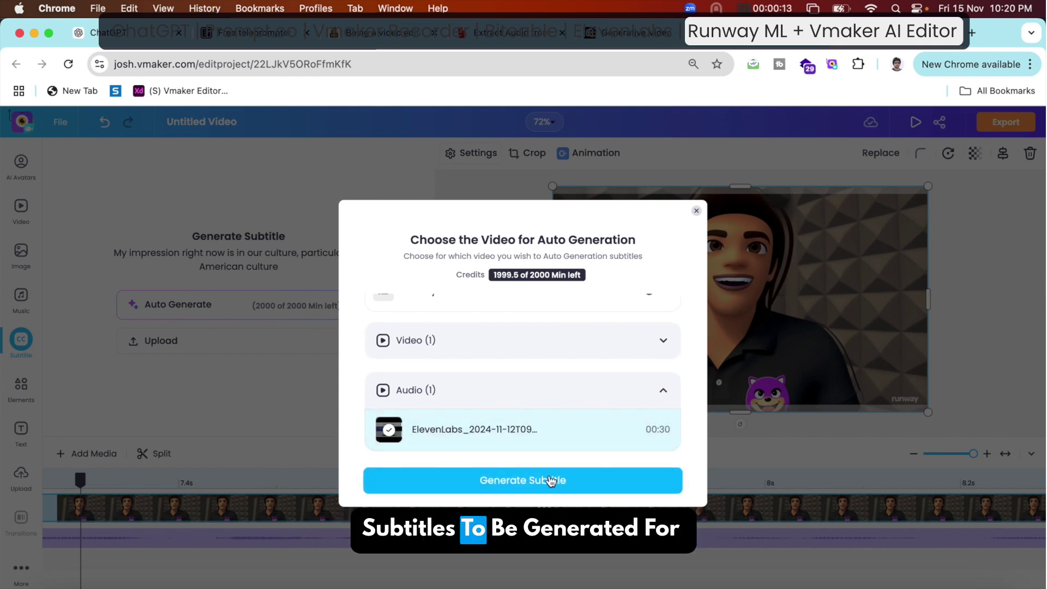
left_click(533, 481)
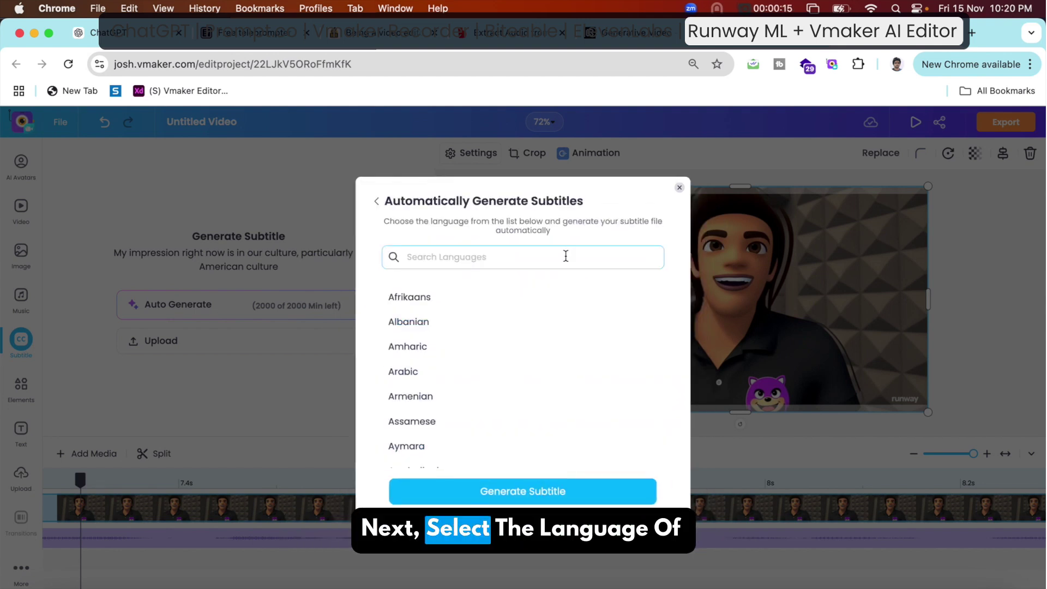
type("eng")
left_click(558, 331)
left_click(529, 490)
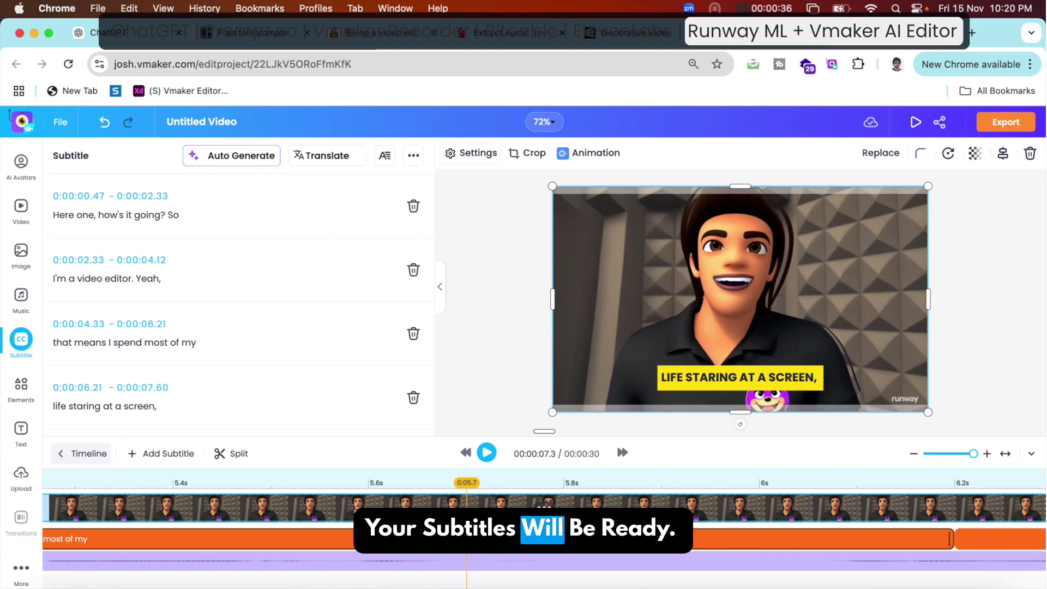
Apply the black-background subtitle preset, then play and pause the video to preview the captions
left_click(390, 161)
scroll(206, 304, "down", 2)
scroll(209, 303, "down", 1)
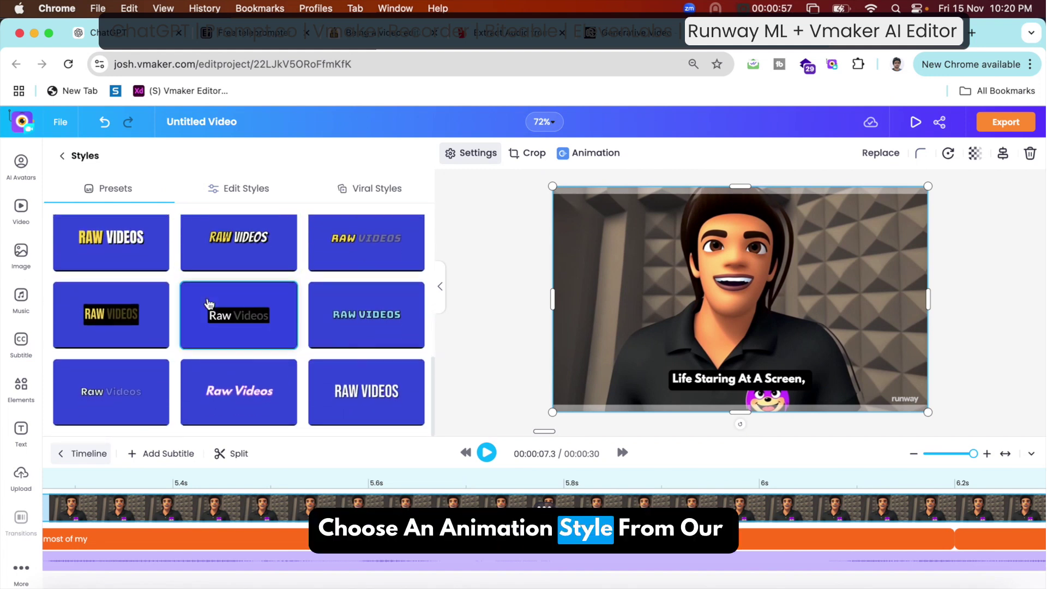
scroll(209, 304, "down", 2)
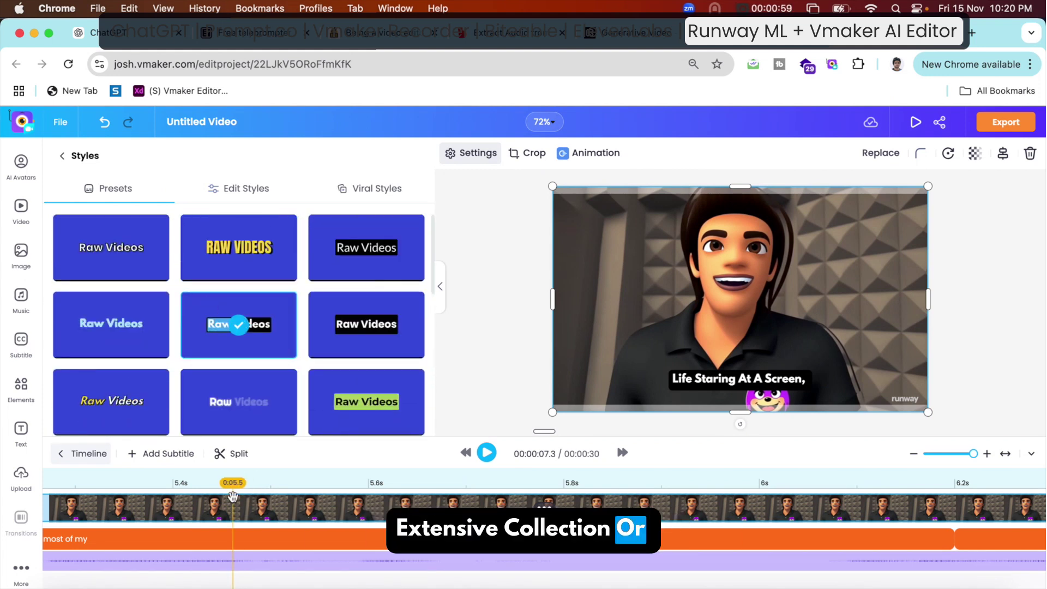
left_click(230, 189)
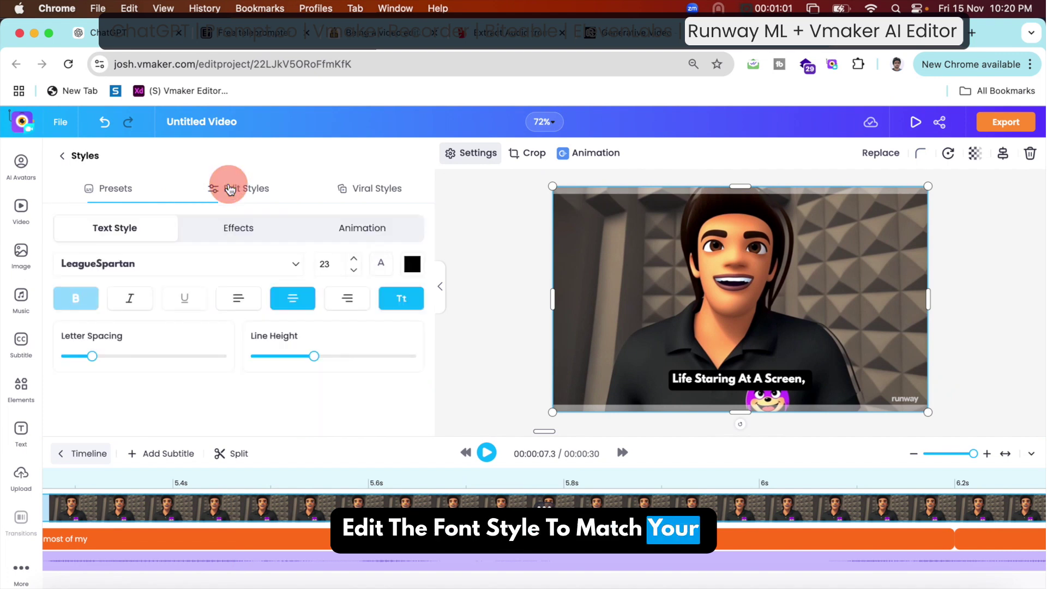
left_click(352, 185)
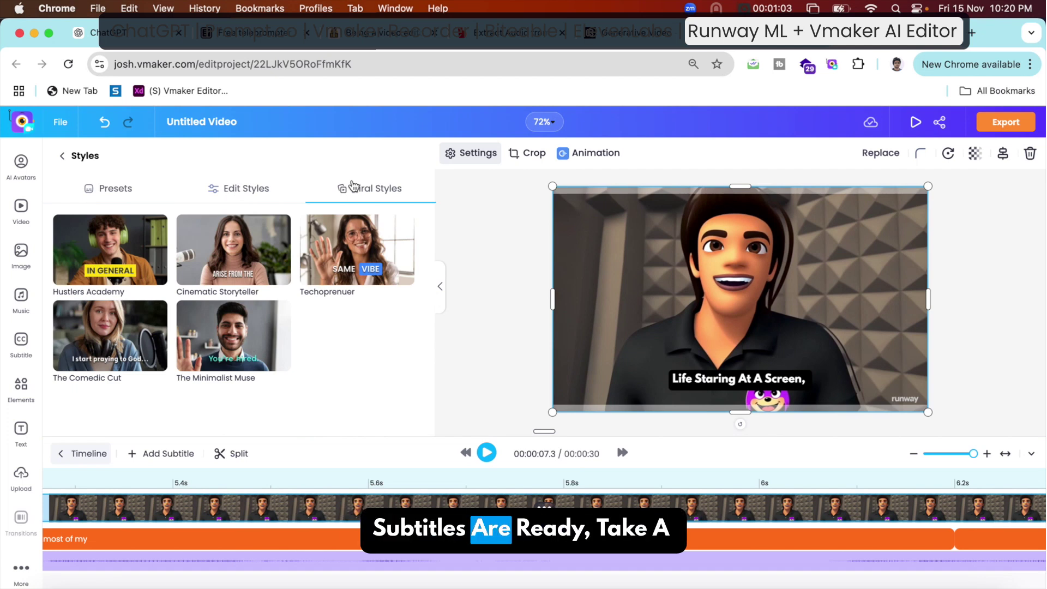
left_click(116, 189)
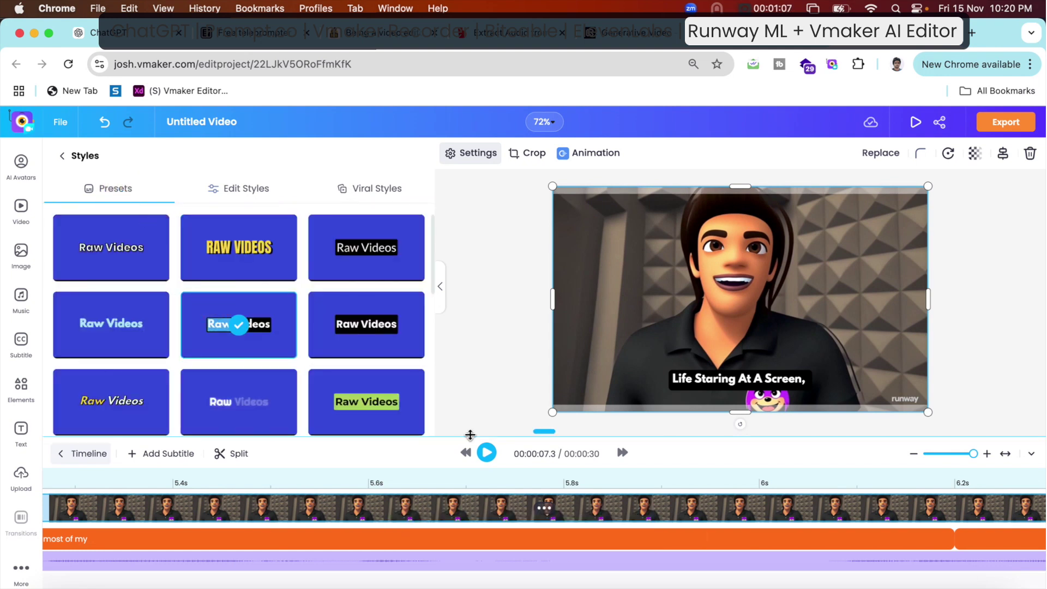
left_click(487, 452)
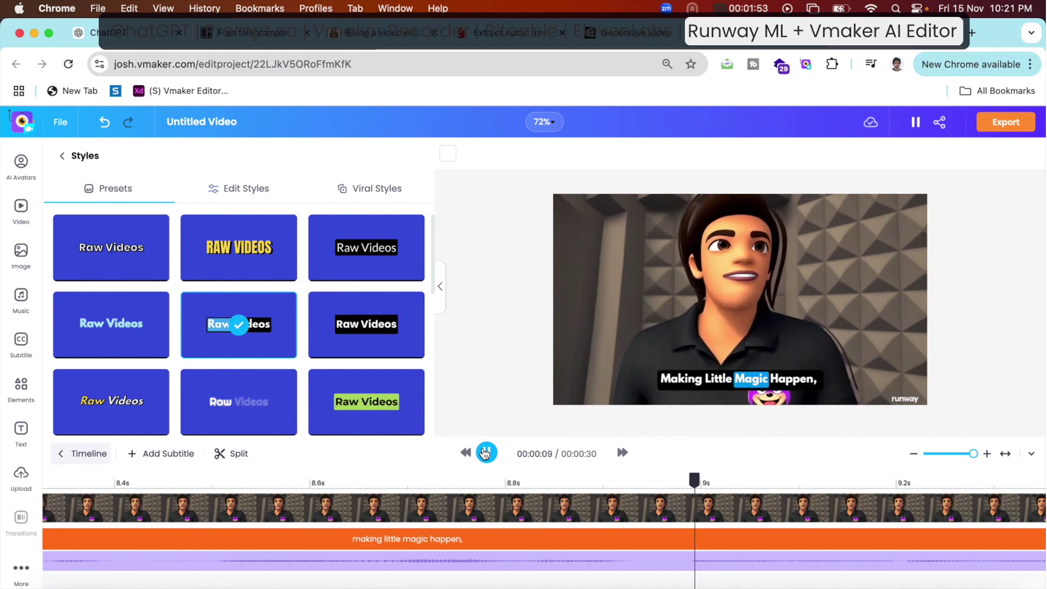
left_click(485, 453)
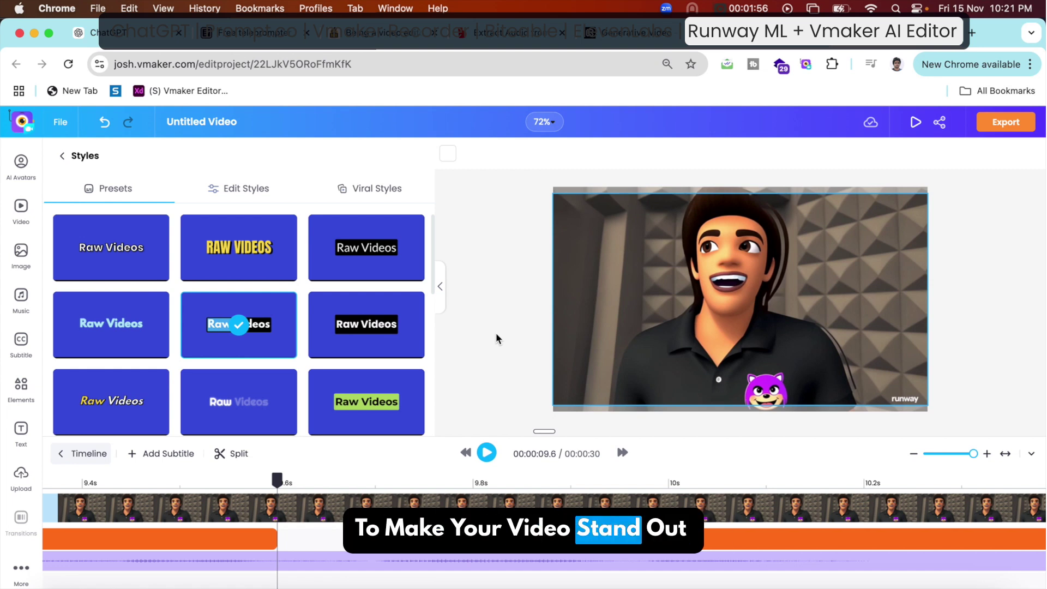
Browse the stock video, image, music, elements and text libraries
left_click(23, 210)
left_click(22, 261)
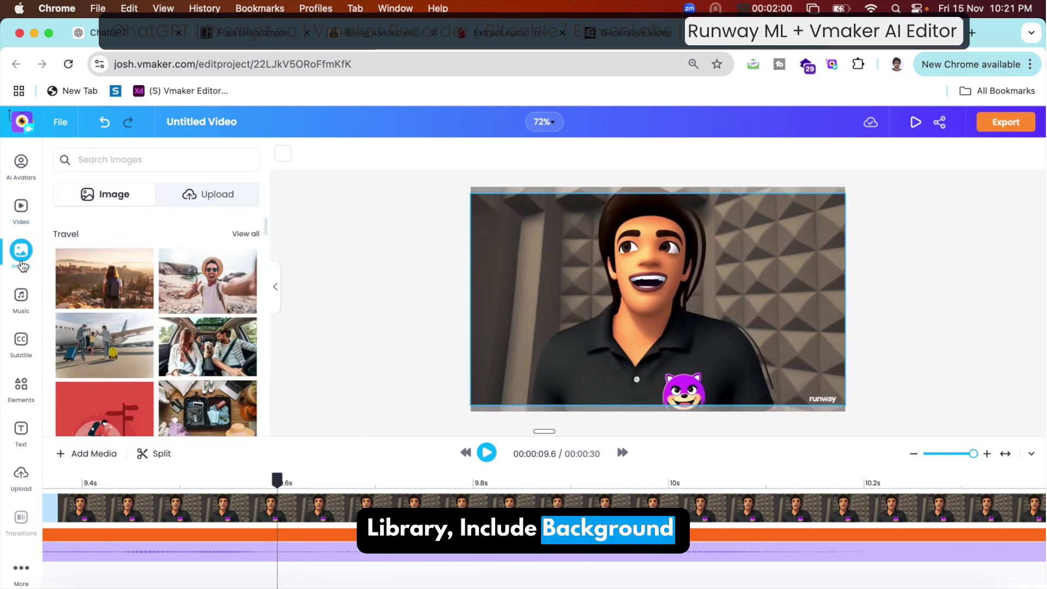
left_click(21, 302)
left_click(21, 383)
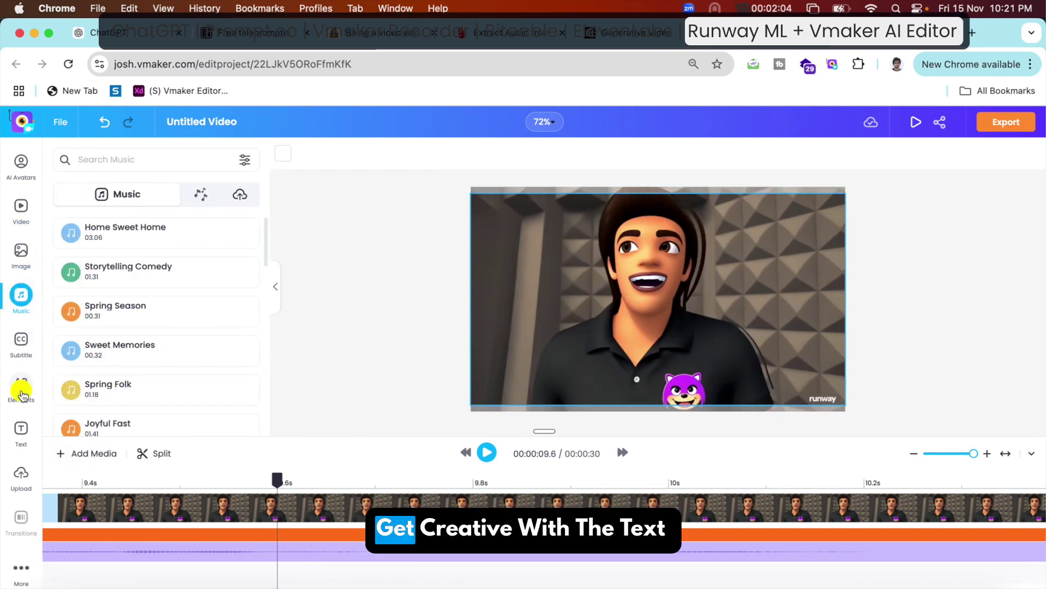
left_click(23, 432)
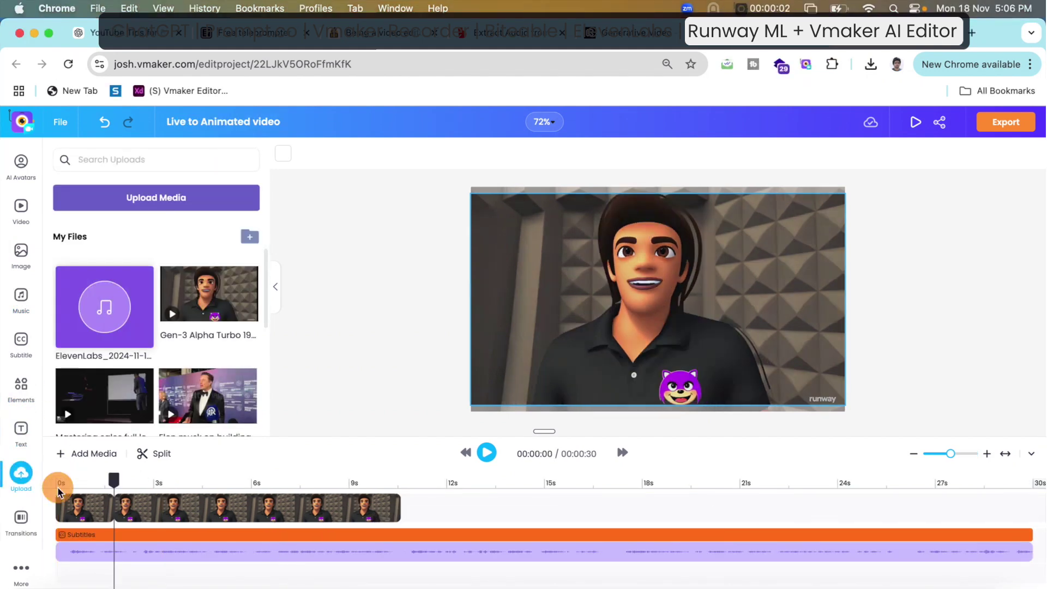
Rewind the playhead, browse the transitions list, and select the voice audio track
left_click(56, 484)
left_click(25, 521)
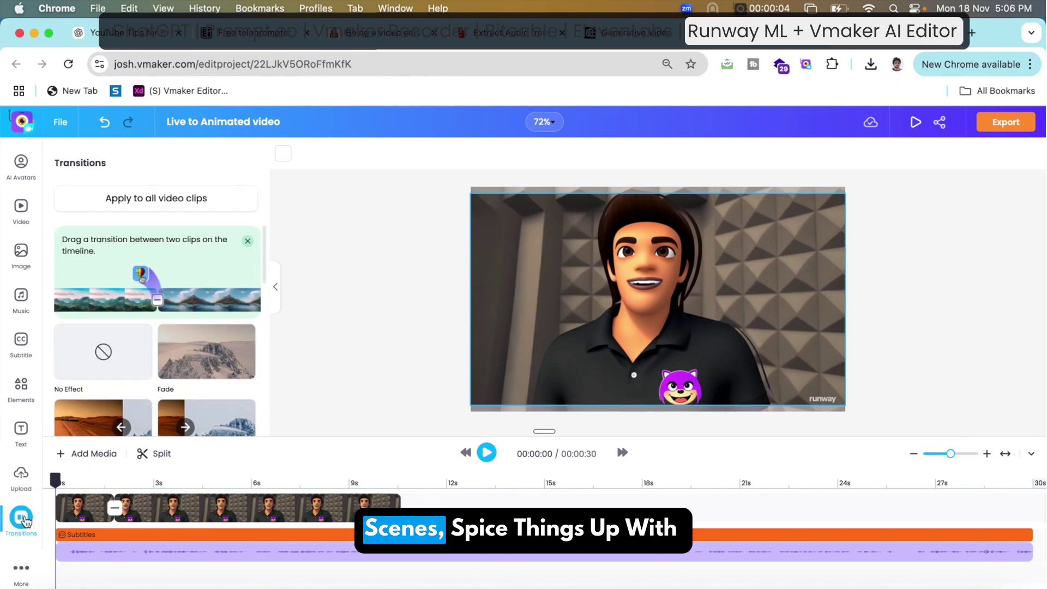
scroll(160, 356, "down", 2)
scroll(158, 355, "down", 3)
scroll(158, 355, "down", 3)
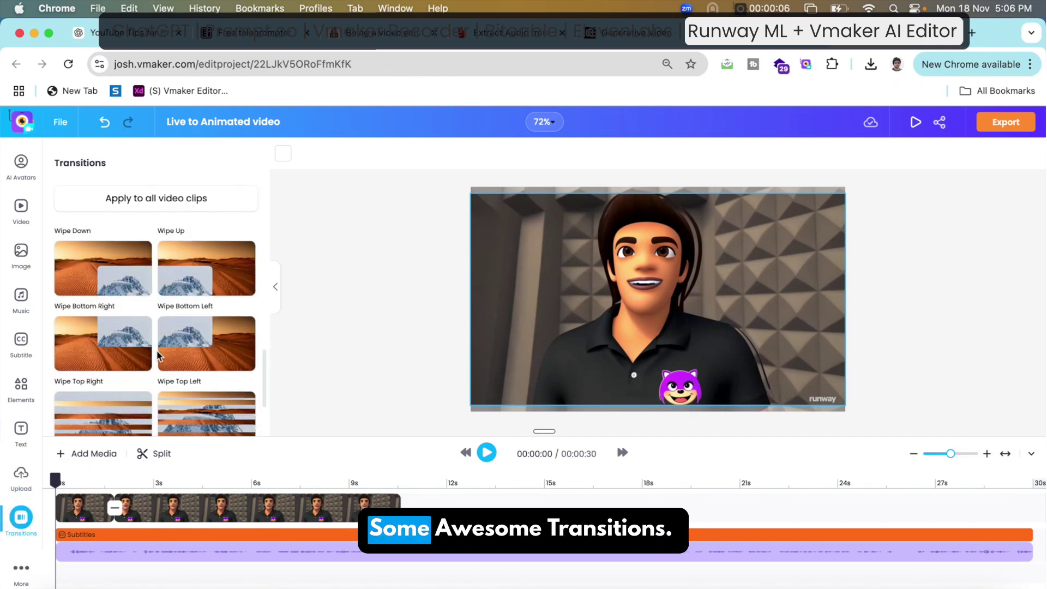
scroll(158, 356, "down", 3)
scroll(158, 355, "down", 1)
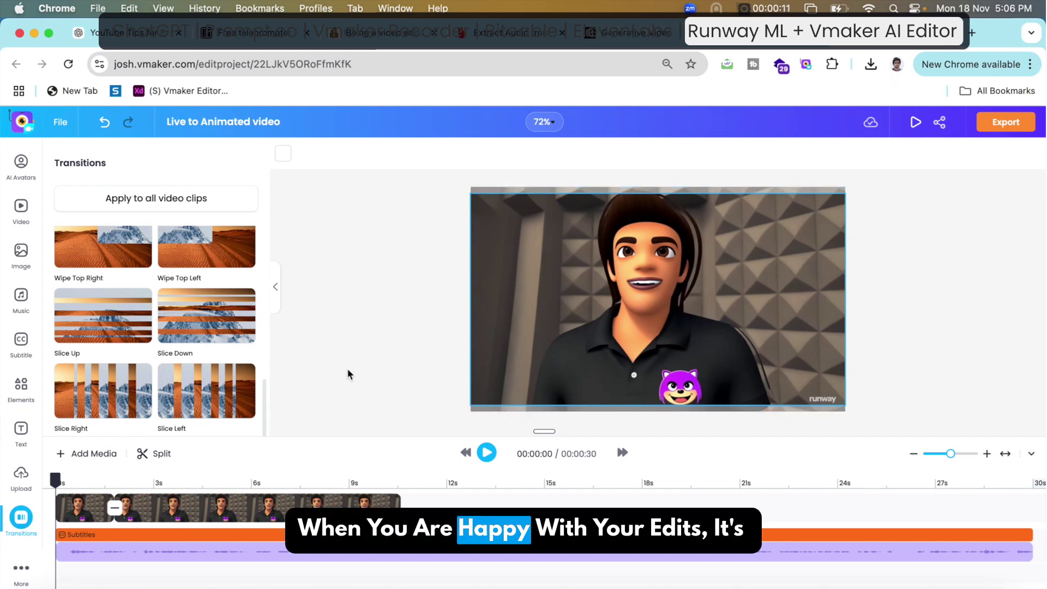
left_click(65, 558)
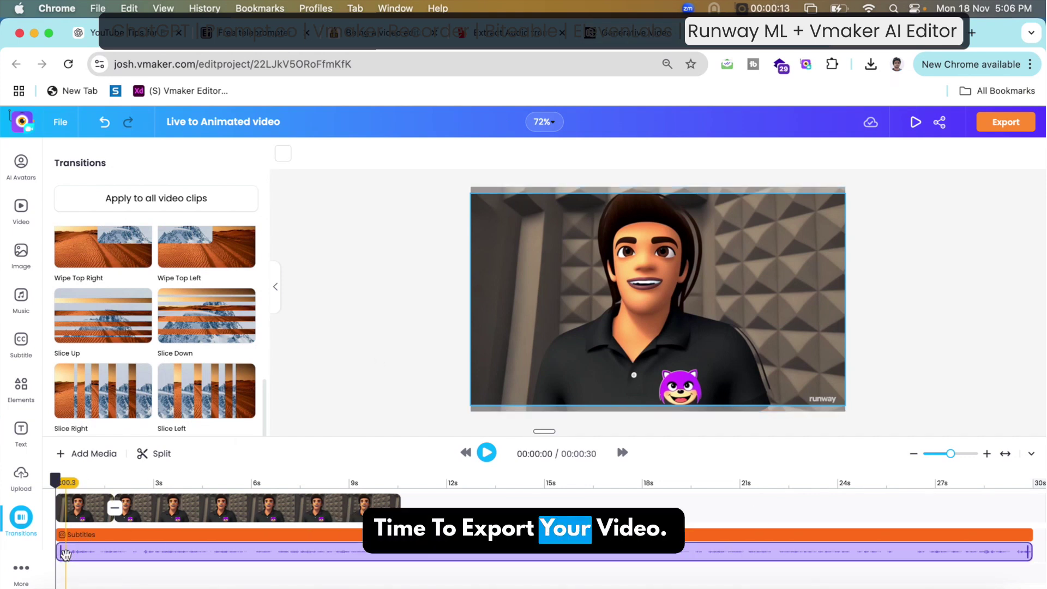
Open the Export download-to-device options and clear the old file name
left_click(1005, 132)
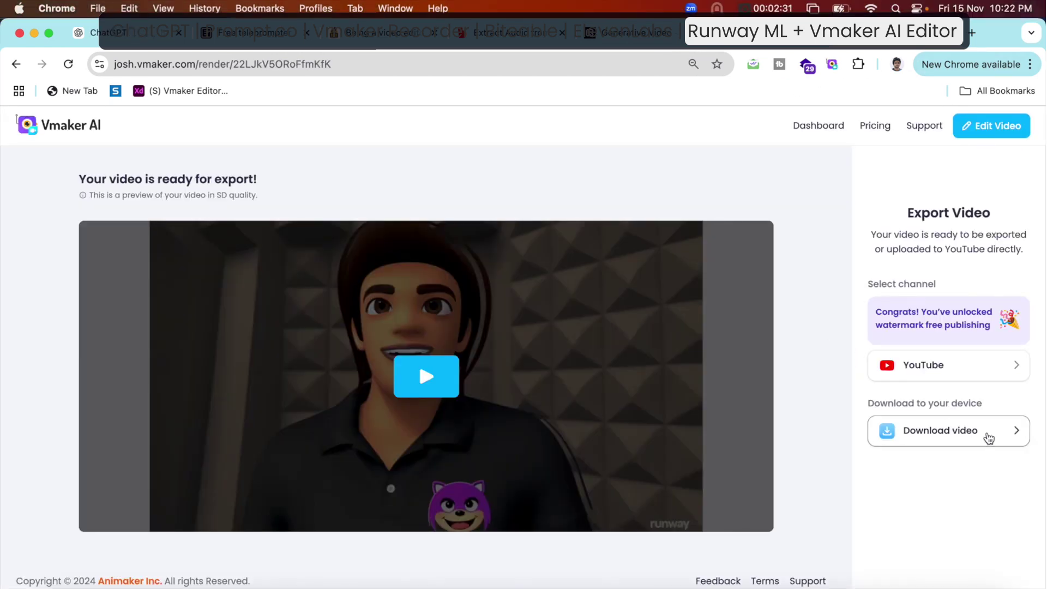
left_click(989, 438)
left_click(894, 219)
key("super+a")
key("BackSpace")
type("Live to Animated video")
Keep Full HD 1080p quality and mp4 as the file format
left_click(959, 271)
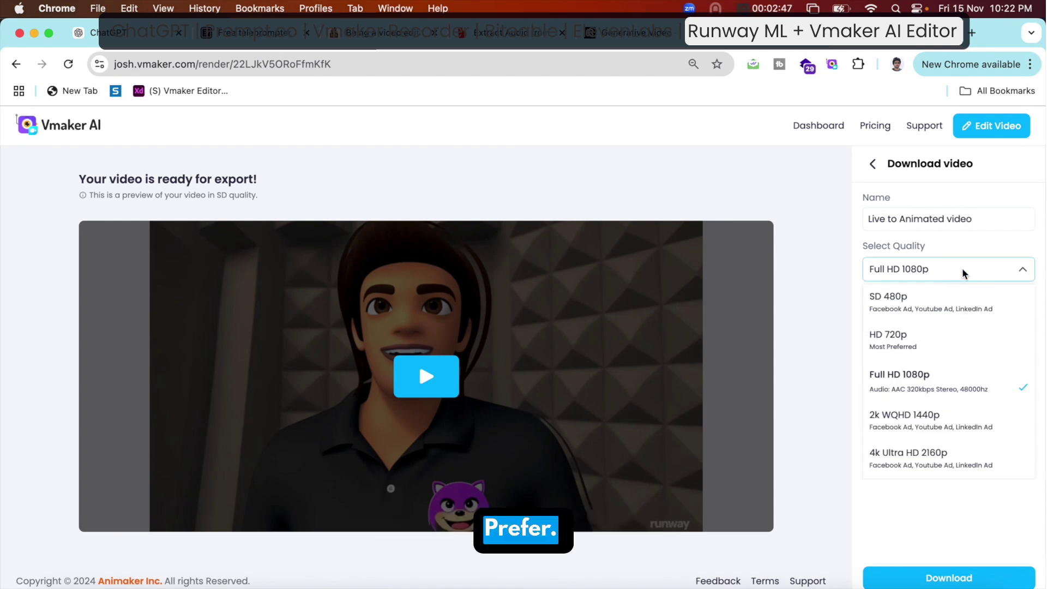
left_click(964, 273)
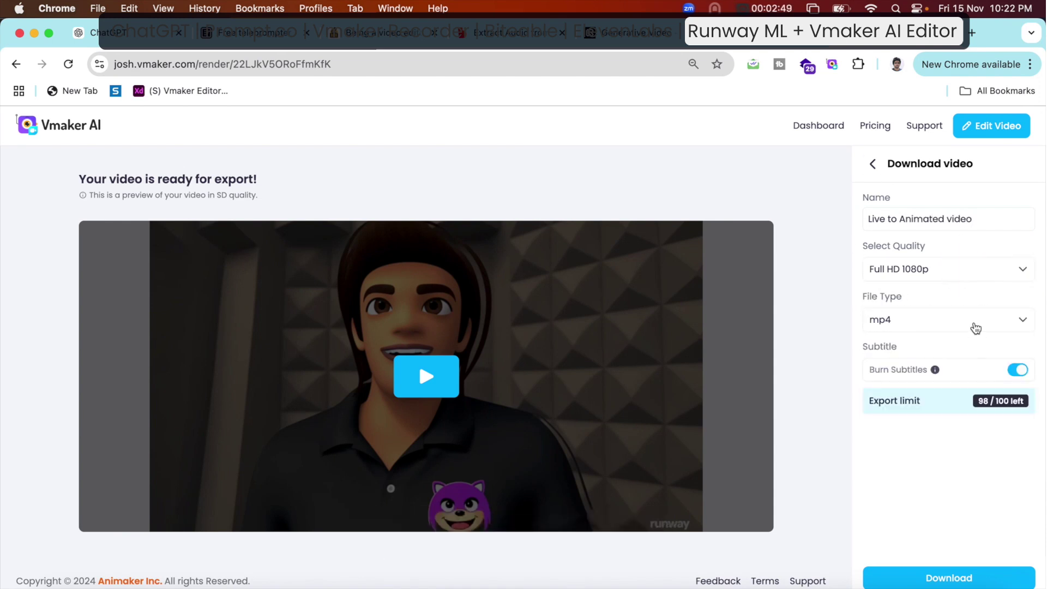
left_click(975, 328)
left_click(975, 328)
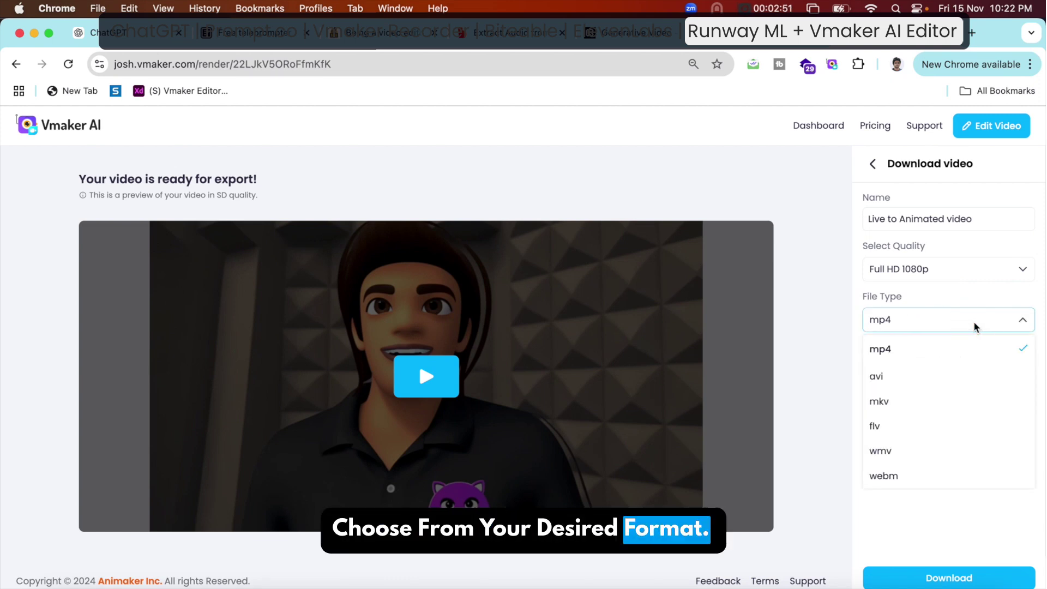
left_click(975, 327)
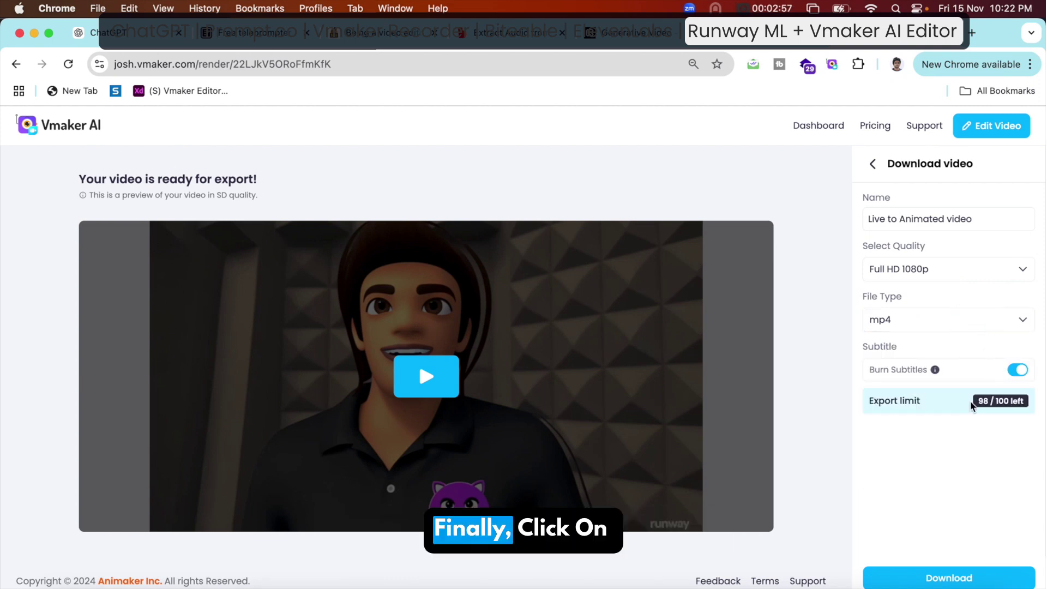